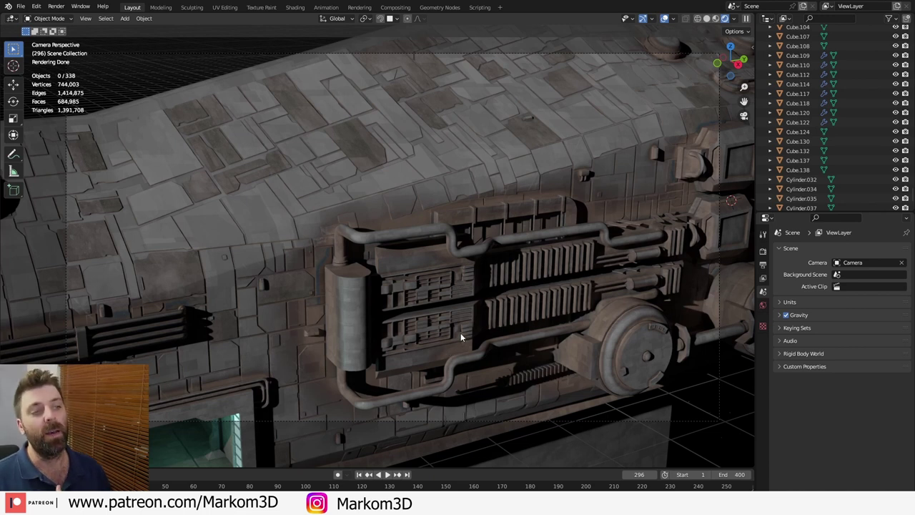
- Add a plane mesh and rotate its geometry 90° about the global Y axis in Edit Mode
{"action": "scroll", "coordinate": [461, 333], "scroll_direction": "down", "scroll_amount": 2}
{"action": "middle_click_drag", "start_coordinate": [463, 328], "coordinate": [459, 328]}
{"action": "scroll", "coordinate": [462, 328], "scroll_direction": "down", "scroll_amount": 1}
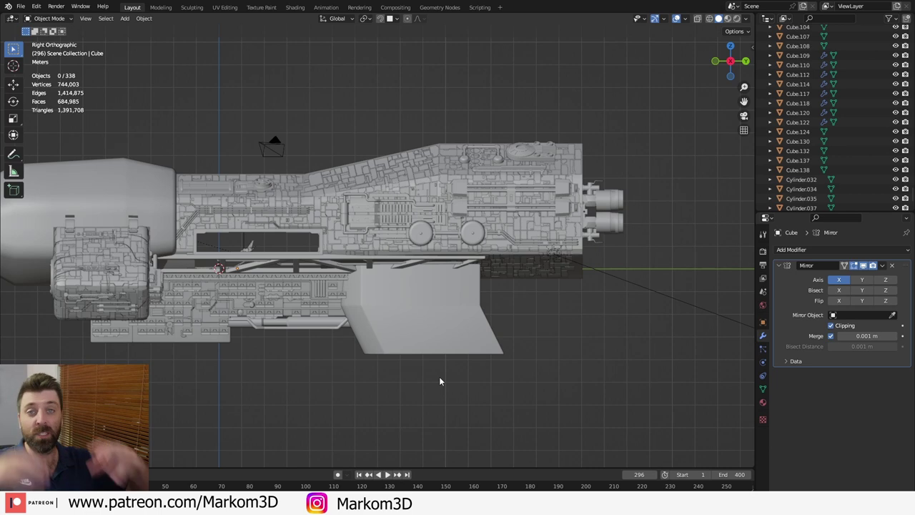
{"action": "key", "text": "shift+a"}
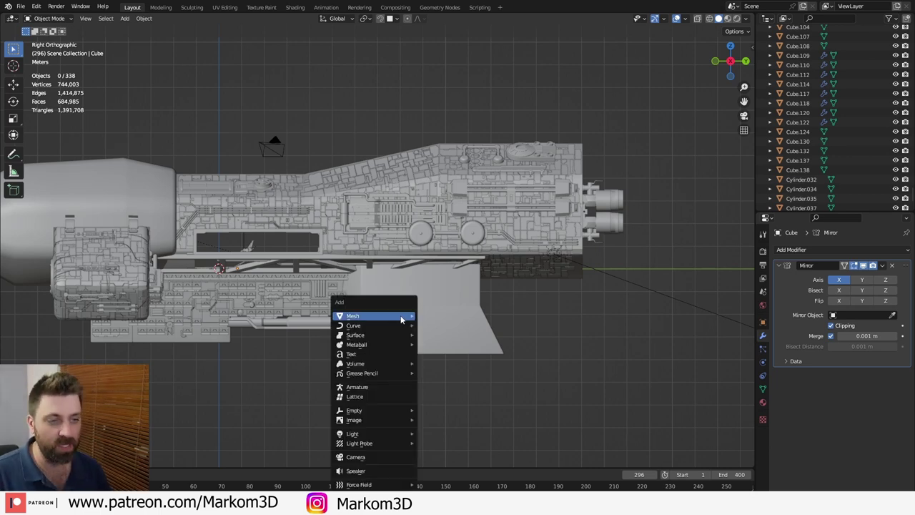
{"action": "mouse_move", "coordinate": [401, 319]}
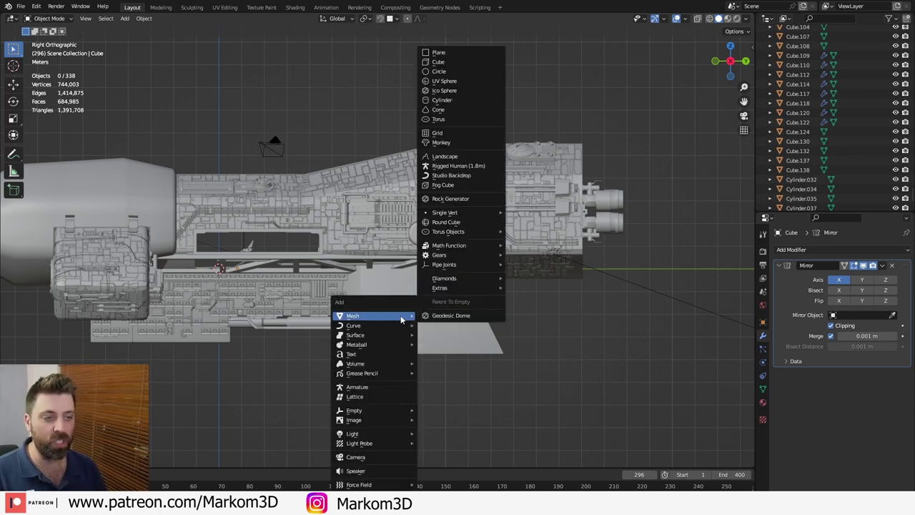
{"action": "left_click", "coordinate": [450, 56]}
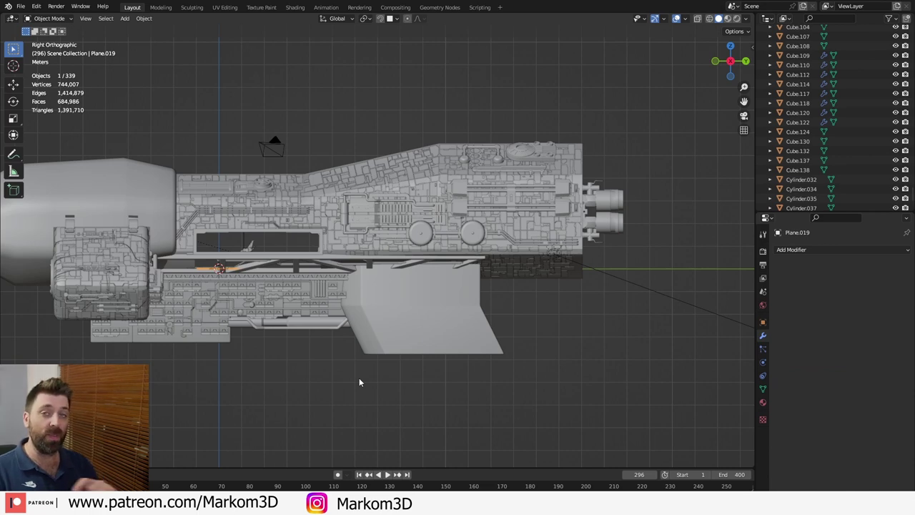
{"action": "key", "text": "Tab"}
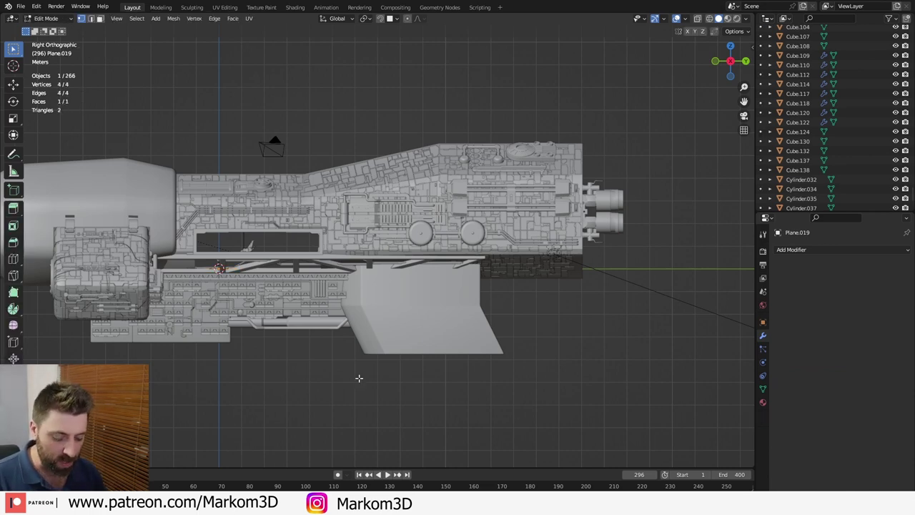
{"action": "type", "text": "ry90"}
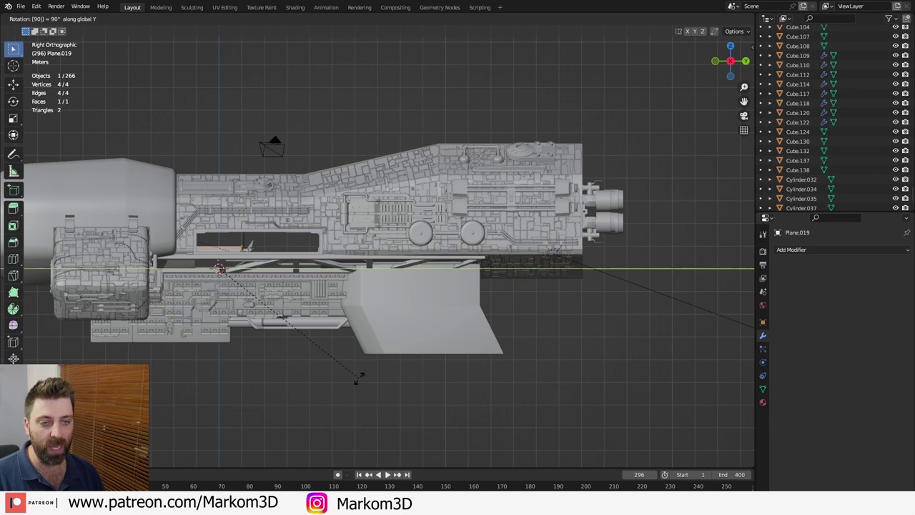
{"action": "key", "text": "Return"}
- In top view, move the upright plane just outside the ship's side, alongside the round hull details
{"action": "key", "text": "KP_7"}
{"action": "key", "text": "KP_7"}
{"action": "key", "text": "g"}
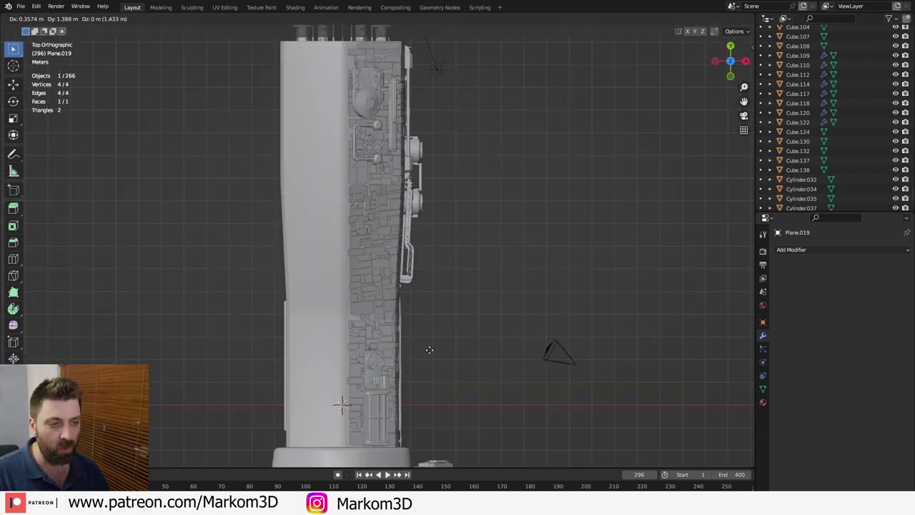
{"action": "left_click", "coordinate": [527, 182]}
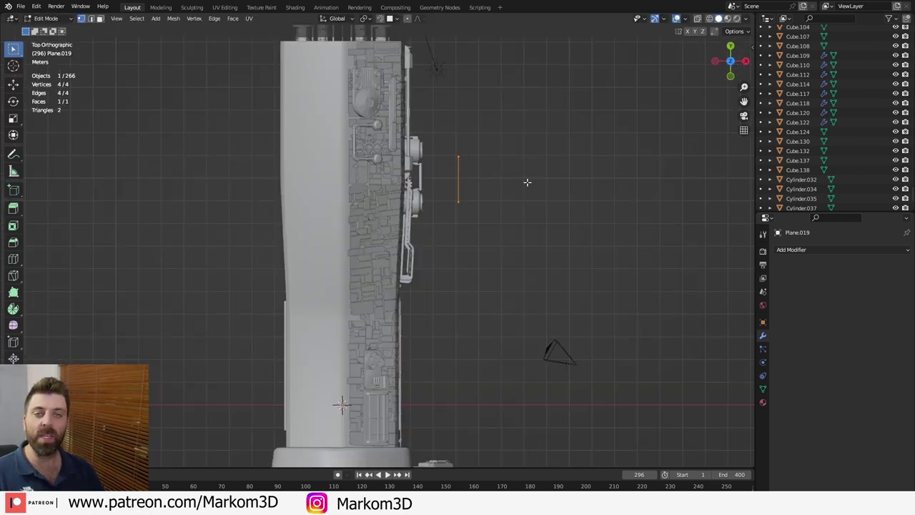
- In right view, shrink the plane, move it over the lower fin and flatten it along Z into a small rectangle
{"action": "key", "text": "KP_3"}
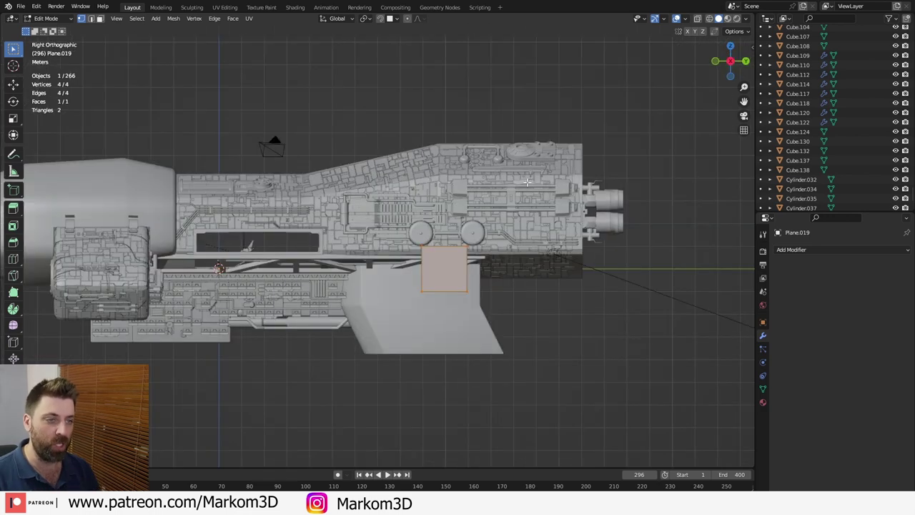
{"action": "scroll", "coordinate": [652, 343], "scroll_direction": "up", "scroll_amount": 7}
{"action": "key", "text": "s"}
{"action": "left_click", "coordinate": [576, 308]}
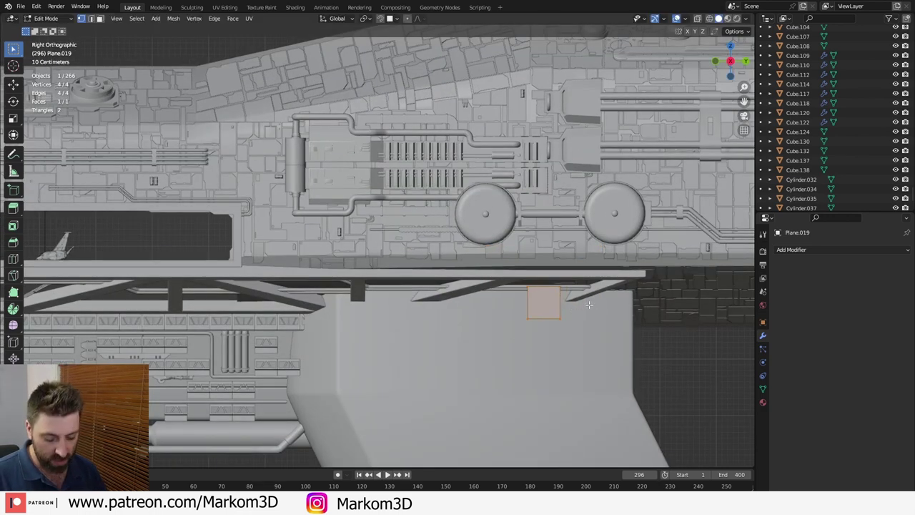
{"action": "key", "text": "g"}
{"action": "left_click", "coordinate": [490, 358]}
{"action": "key", "text": "s"}
{"action": "key", "text": "z"}
{"action": "left_click", "coordinate": [483, 365]}
{"action": "key", "text": "s"}
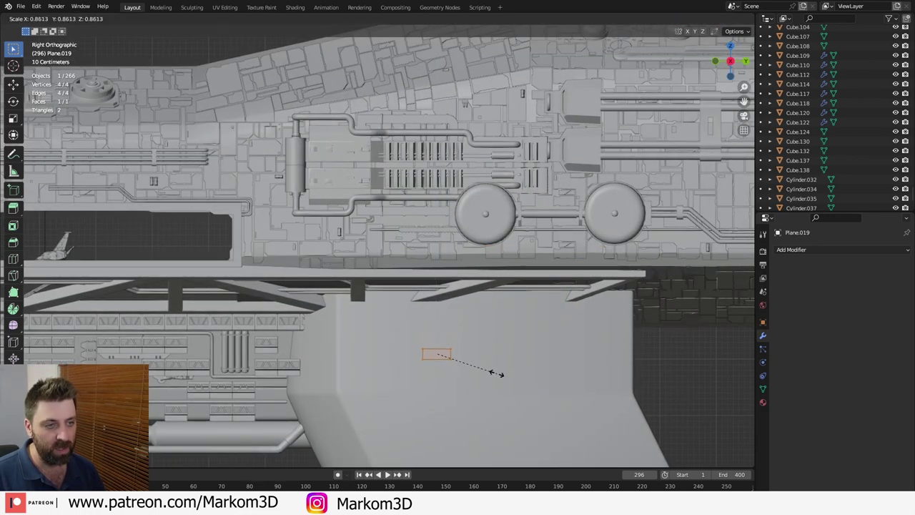
{"action": "left_click", "coordinate": [474, 366]}
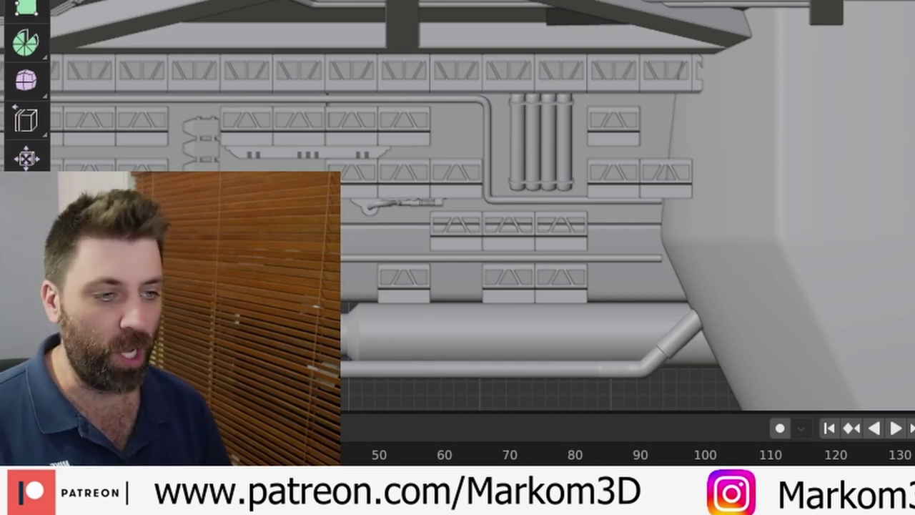
- Scale the flat rectangle over the fin up uniformly
{"action": "scroll", "coordinate": [625, 205], "scroll_direction": "up", "scroll_amount": 1}
{"action": "middle_click_drag", "start_coordinate": [454, 383], "coordinate": [394, 248], "text": "shift"}
{"action": "scroll", "coordinate": [394, 247], "scroll_direction": "up", "scroll_amount": 2}
{"action": "key", "text": "s"}
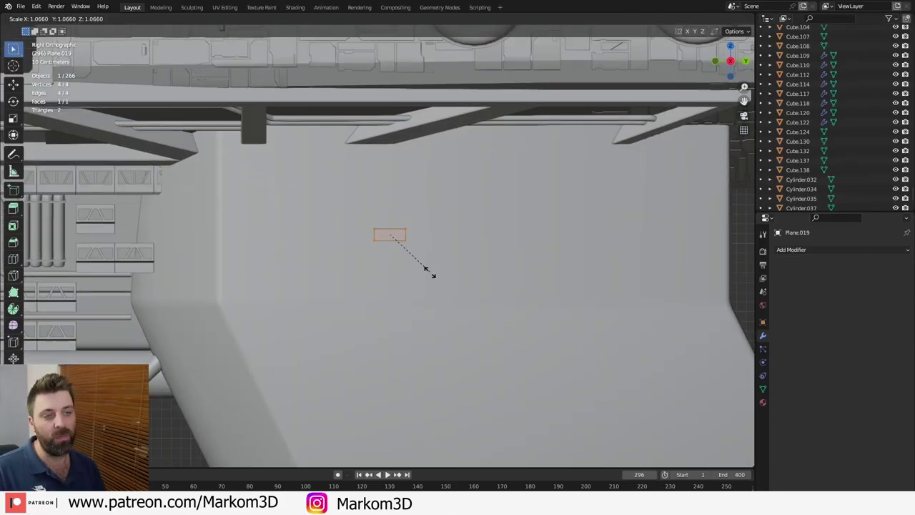
{"action": "left_click", "coordinate": [455, 291]}
- Cut a vertical edge loop near the rectangle's rear end and slide the upper rear corner vertex down to chamfer it
{"action": "middle_click_drag", "start_coordinate": [471, 254], "coordinate": [469, 295], "text": "shift"}
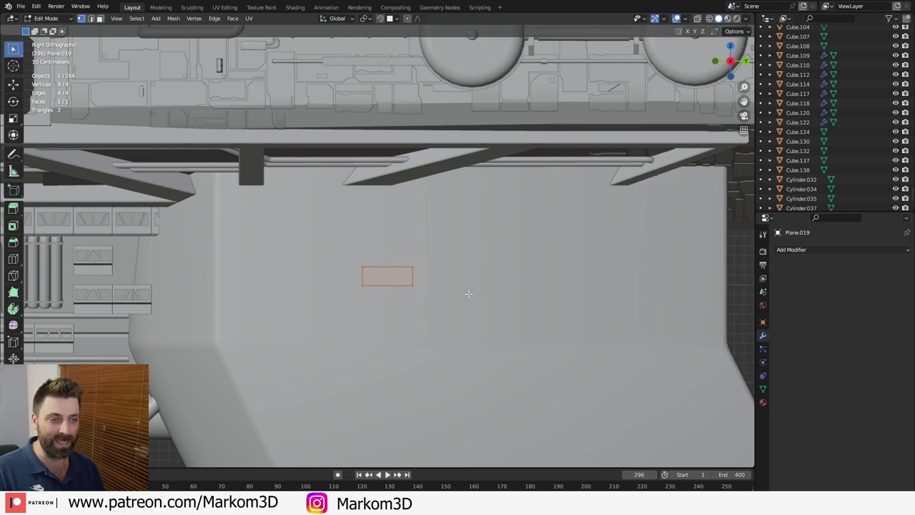
{"action": "key", "text": "ctrl+r"}
{"action": "left_click", "coordinate": [397, 274]}
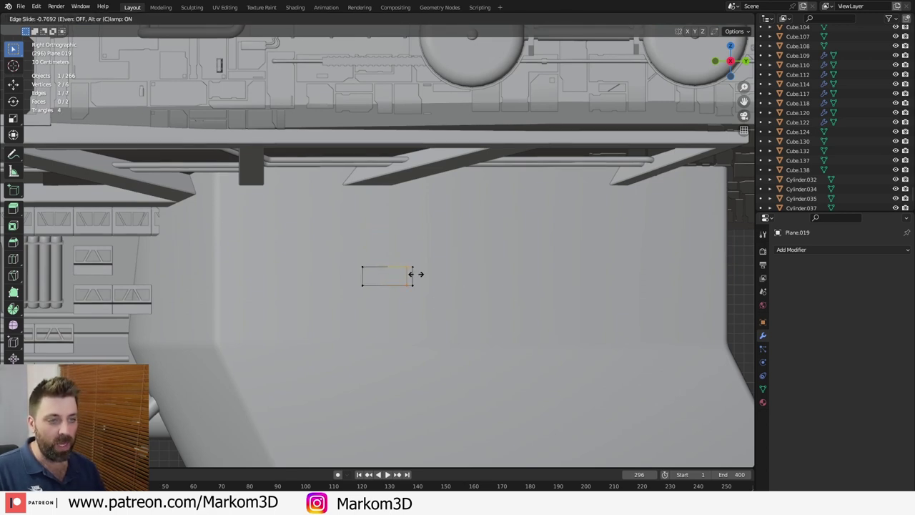
{"action": "left_click", "coordinate": [417, 274]}
{"action": "left_click", "coordinate": [413, 268]}
{"action": "key", "text": "g"}
{"action": "key", "text": "g"}
{"action": "left_click", "coordinate": [421, 276]}
- Add a Shrinkwrap modifier to the panel in Object Mode, with the fin object Cube as its target
{"action": "middle_click_drag", "start_coordinate": [421, 275], "coordinate": [476, 365]}
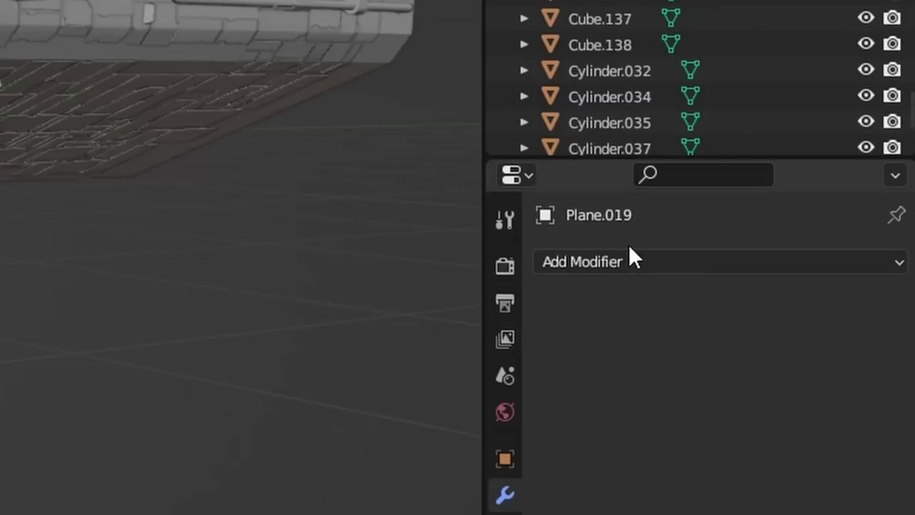
{"action": "left_click", "coordinate": [809, 248]}
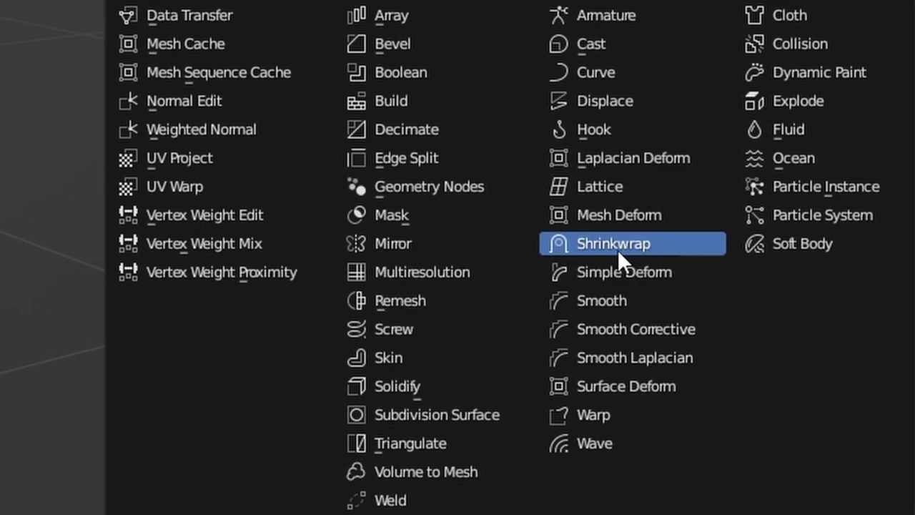
{"action": "left_click", "coordinate": [618, 247]}
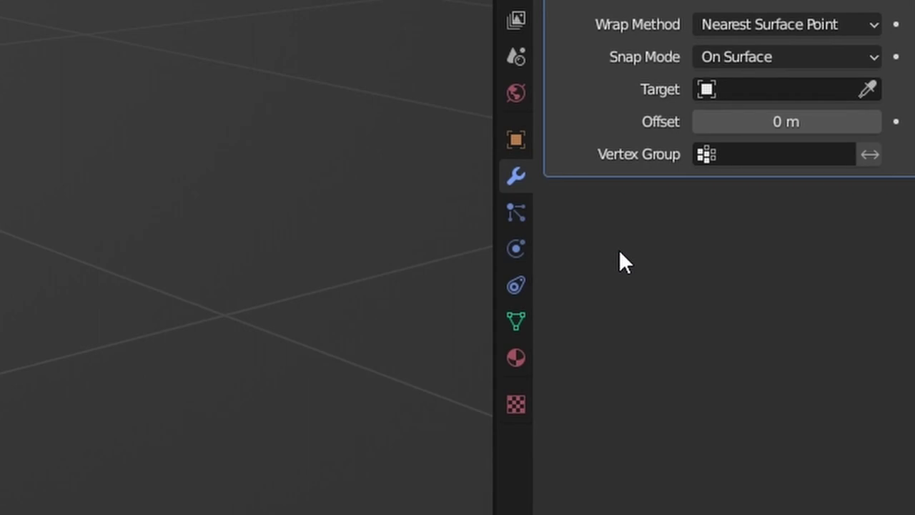
{"action": "left_click", "coordinate": [867, 89]}
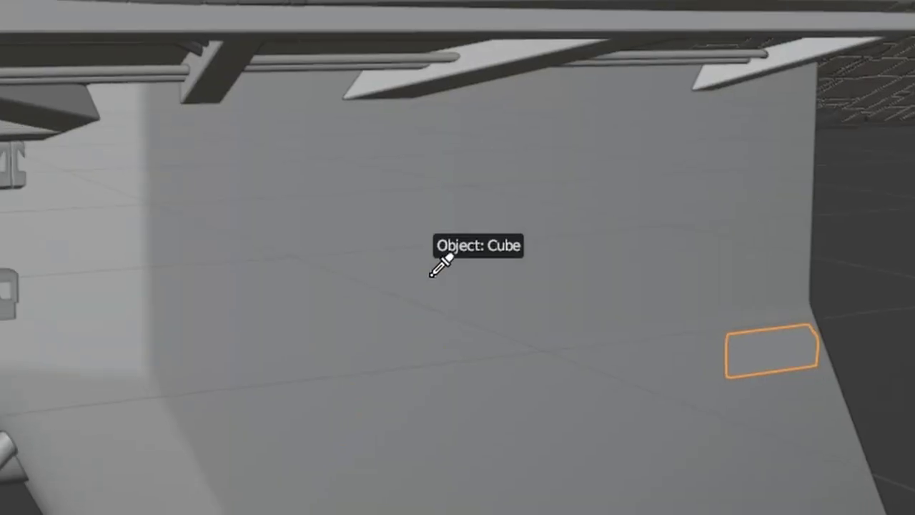
{"action": "left_click", "coordinate": [431, 275]}
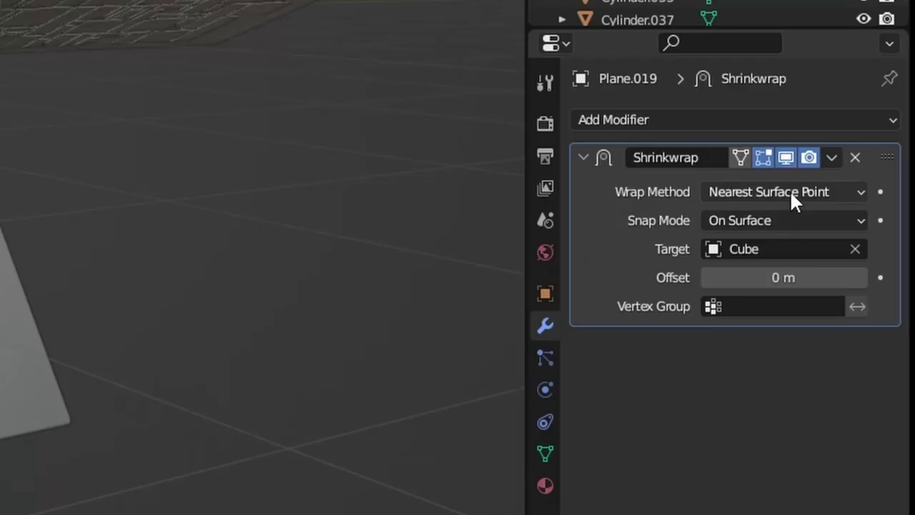
- Set the Shrinkwrap wrap method to Project and enable the Negative direction
{"action": "left_click", "coordinate": [790, 192]}
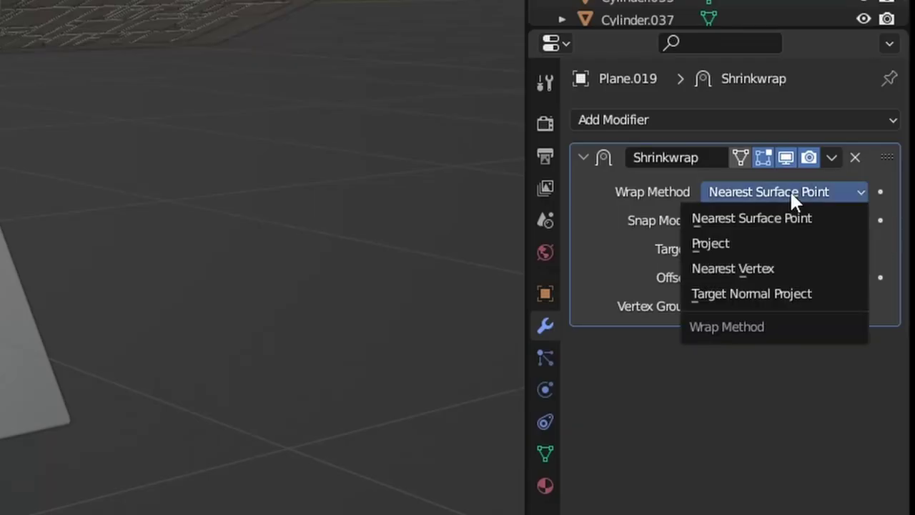
{"action": "left_click", "coordinate": [784, 246]}
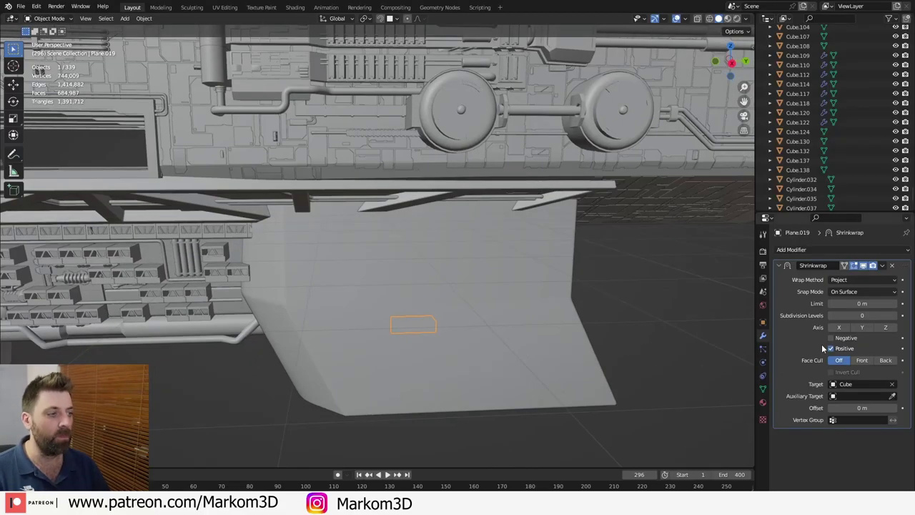
{"action": "left_click", "coordinate": [832, 338]}
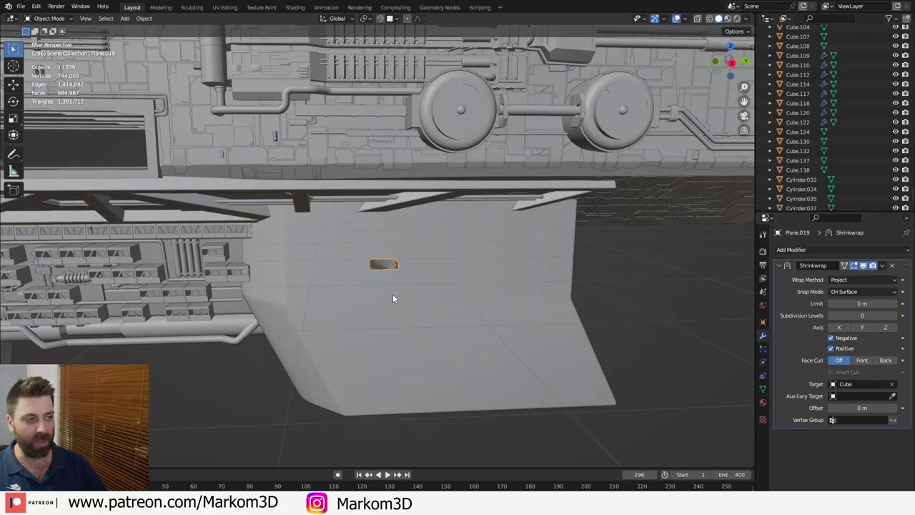
- Add a Solidify modifier to the panel and set its offset to 0
{"action": "middle_click_drag", "start_coordinate": [393, 295], "coordinate": [436, 290]}
{"action": "scroll", "coordinate": [436, 290], "scroll_direction": "up", "scroll_amount": 5}
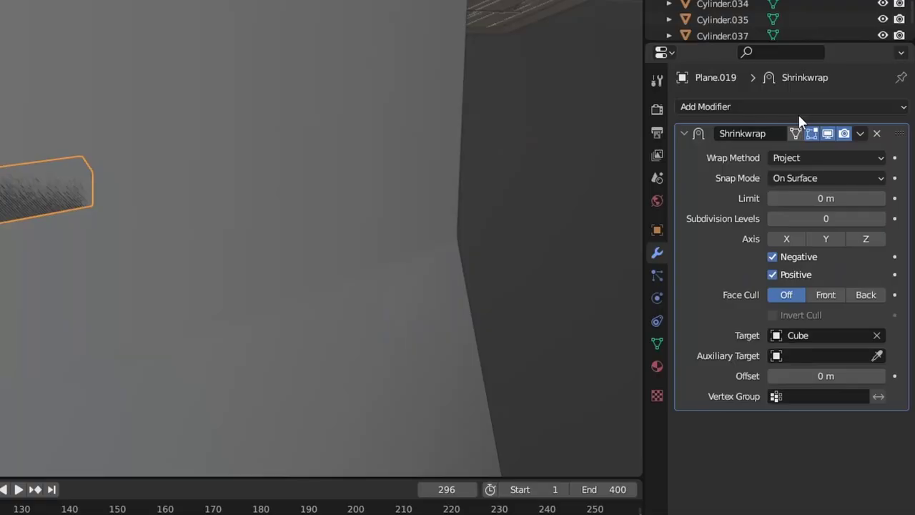
{"action": "left_click", "coordinate": [845, 251]}
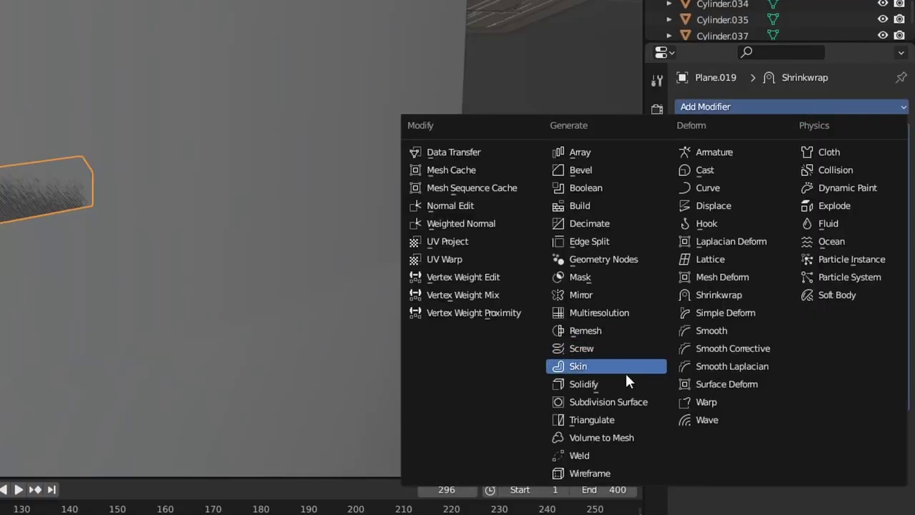
{"action": "left_click", "coordinate": [661, 384]}
{"action": "scroll", "coordinate": [795, 376], "scroll_direction": "down", "scroll_amount": 6}
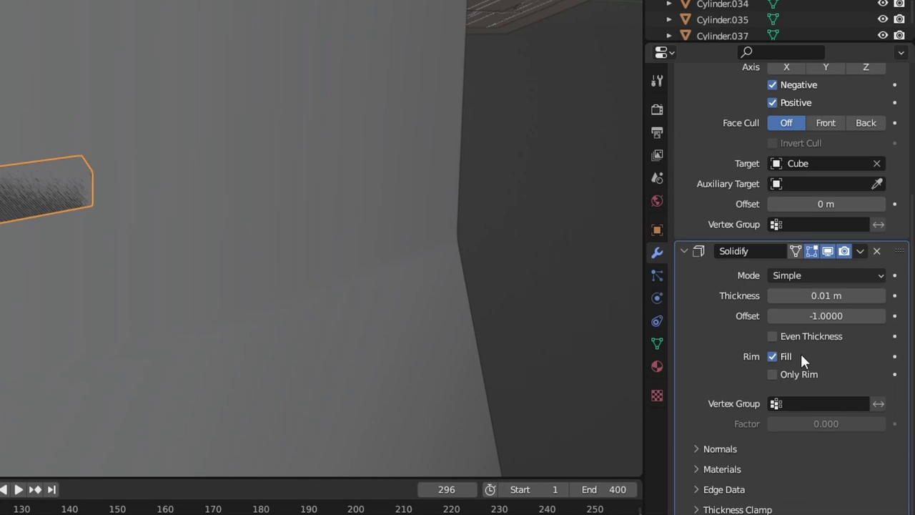
{"action": "left_click", "coordinate": [807, 318]}
{"action": "type", "text": "0"}
{"action": "key", "text": "Return"}
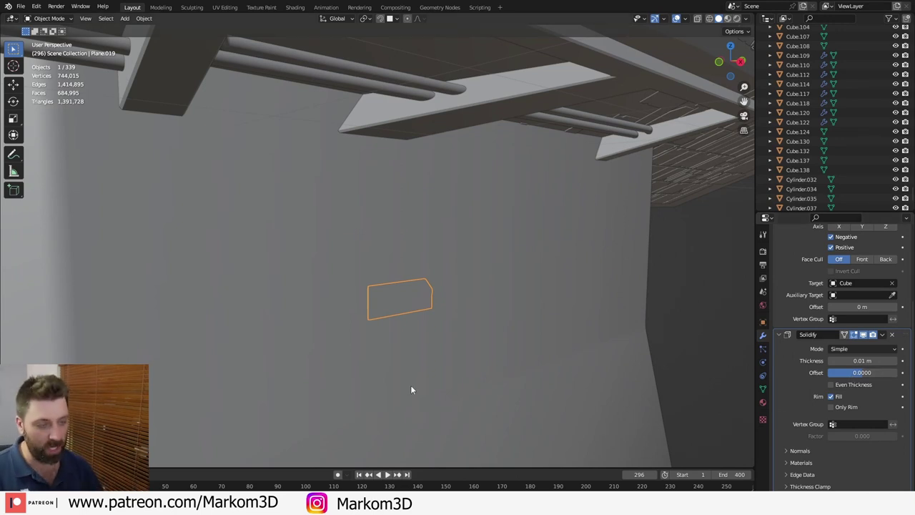
- In right view and Edit Mode, duplicate the whole panel shape and place the copy just above the original
{"action": "key", "text": "KP_3"}
{"action": "scroll", "coordinate": [399, 389], "scroll_direction": "down", "scroll_amount": 5}
{"action": "key", "text": "Tab"}
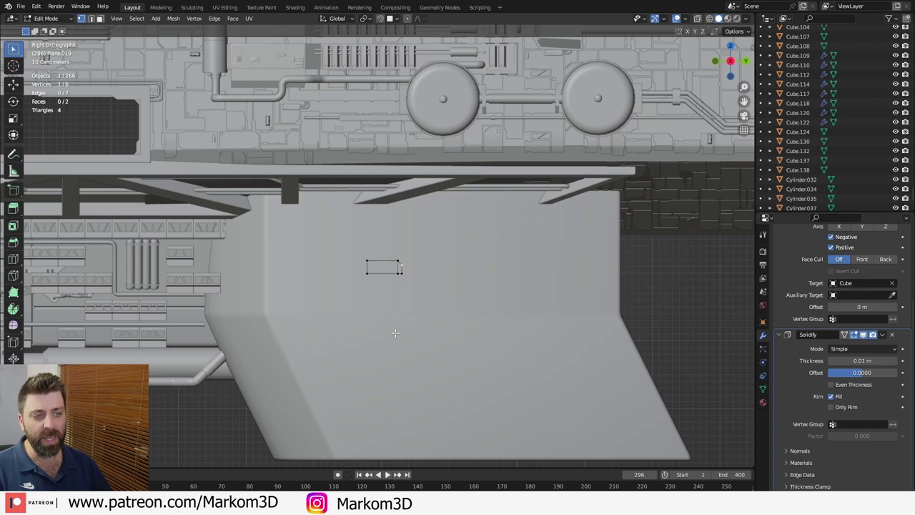
{"action": "scroll", "coordinate": [398, 337], "scroll_direction": "up", "scroll_amount": 4}
{"action": "key", "text": "shift+d"}
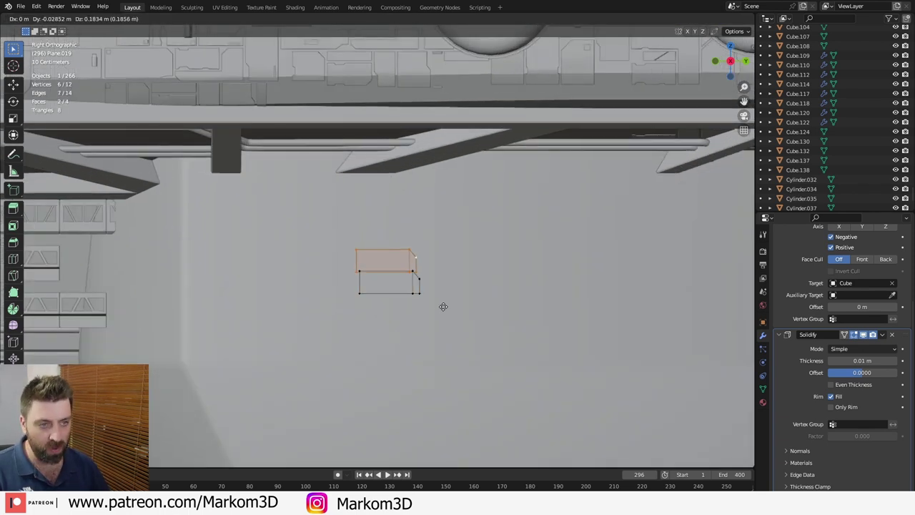
{"action": "left_click", "coordinate": [385, 253]}
- Cut a vertical edge loop through the upper panel copy and bevel it into two parallel edges
{"action": "scroll", "coordinate": [396, 305], "scroll_direction": "up", "scroll_amount": 3}
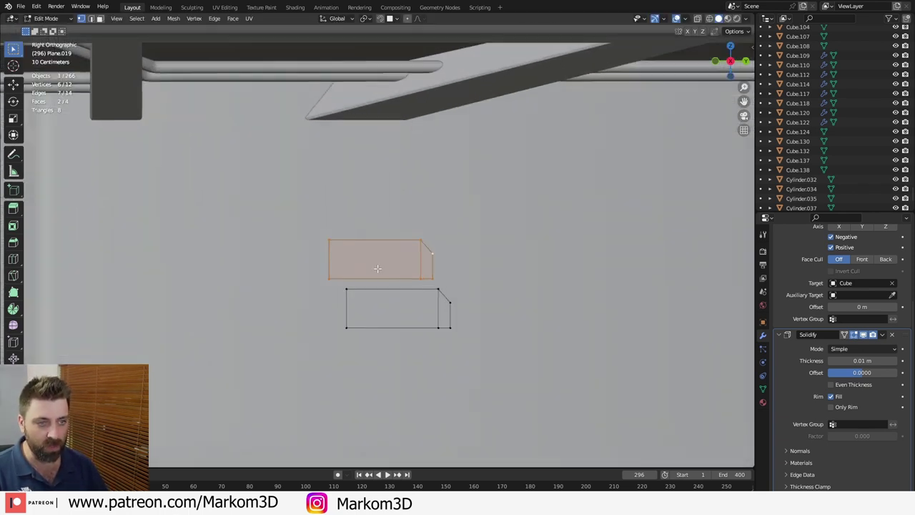
{"action": "key", "text": "ctrl+r"}
{"action": "left_click", "coordinate": [368, 259]}
{"action": "left_click", "coordinate": [374, 247]}
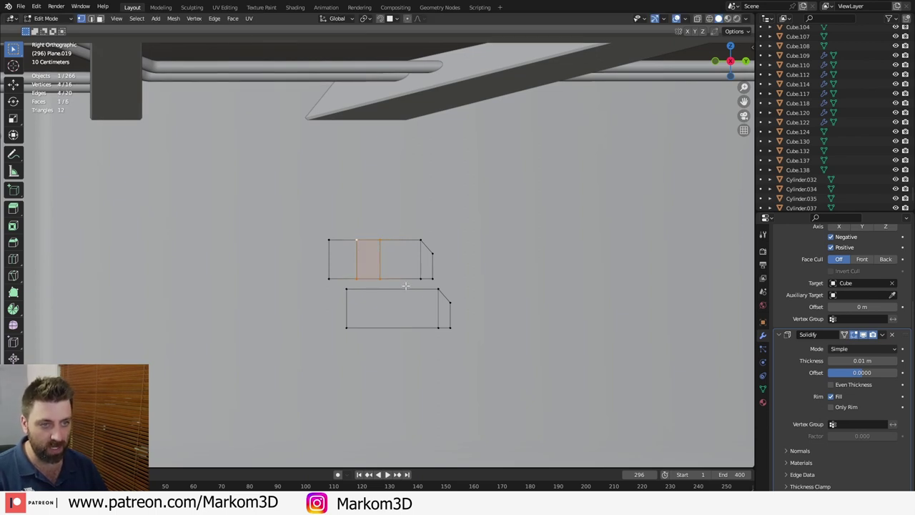
{"action": "key", "text": "e"}
{"action": "right_click", "coordinate": [496, 319]}
{"action": "key", "text": "ctrl+z"}
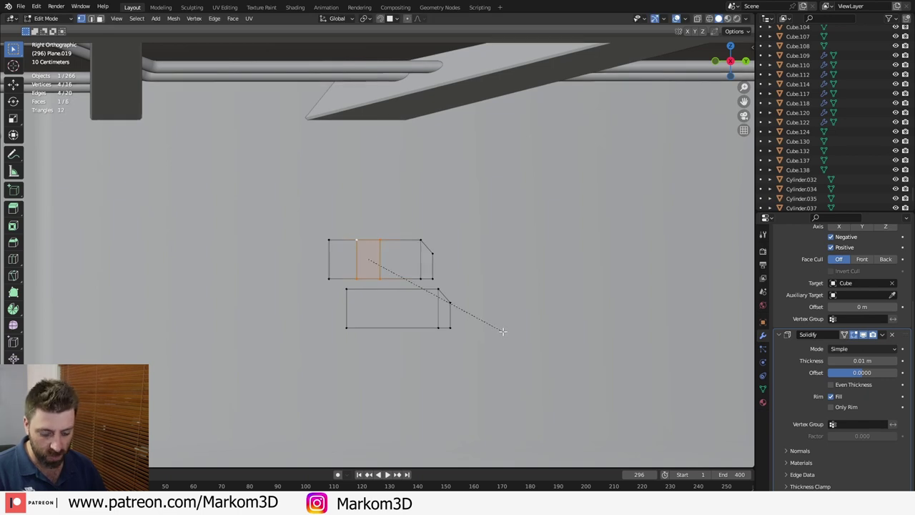
- Bevel both vertical edges into narrow strips, lower the top edge between them to form a notch, and return to Object Mode
{"action": "left_click", "coordinate": [508, 331]}
{"action": "key", "text": "2"}
{"action": "left_click", "coordinate": [370, 239]}
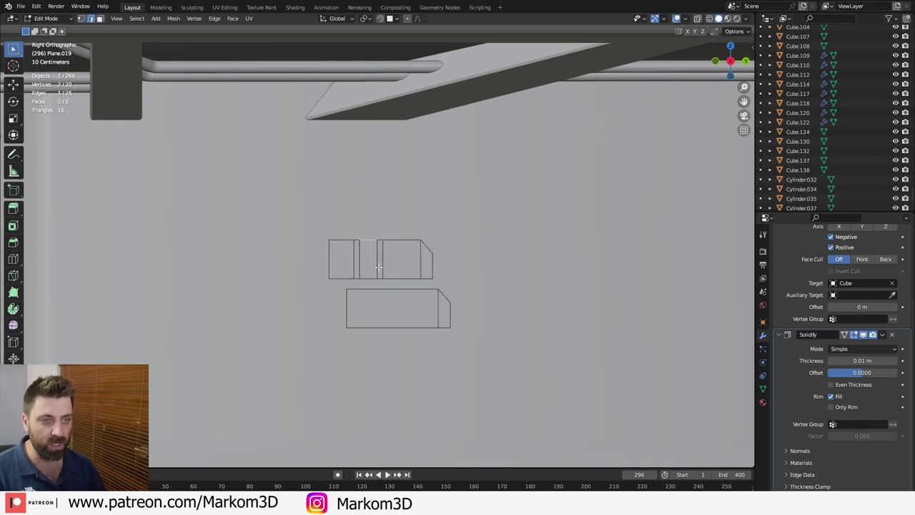
{"action": "key", "text": "Tab"}
{"action": "key", "text": "KP_Divide"}
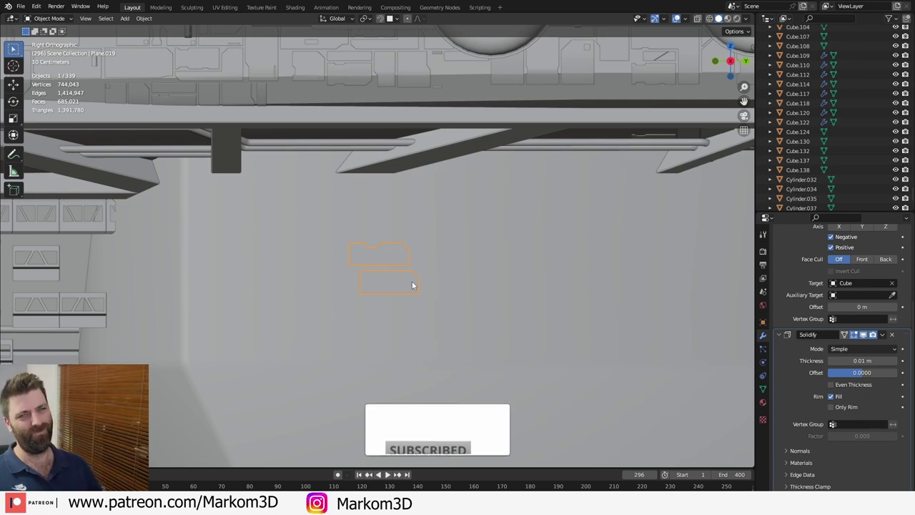
{"action": "scroll", "coordinate": [411, 286], "scroll_direction": "down", "scroll_amount": 2}
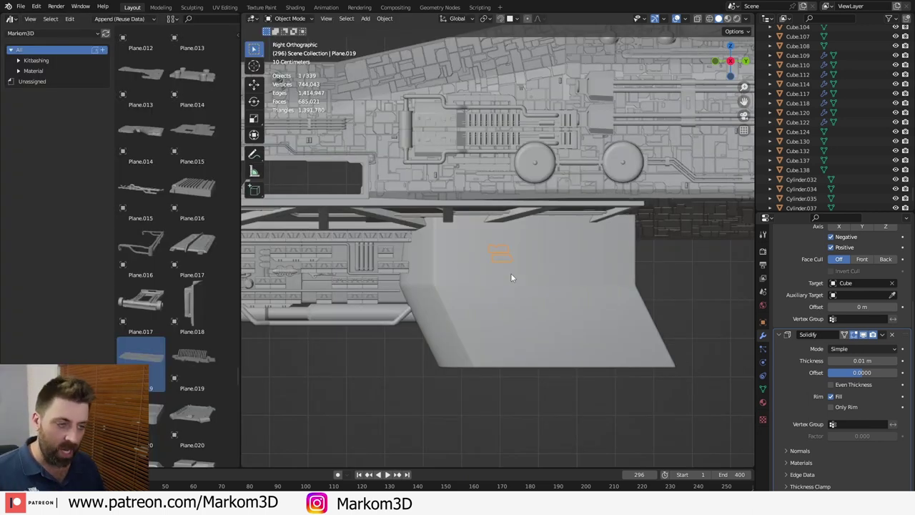
- Bring the segmented panel sheet asset into the scene, scale it down, and place it just below the two small fin panels
{"action": "left_click_drag", "start_coordinate": [143, 365], "coordinate": [687, 399]}
{"action": "key", "text": "s"}
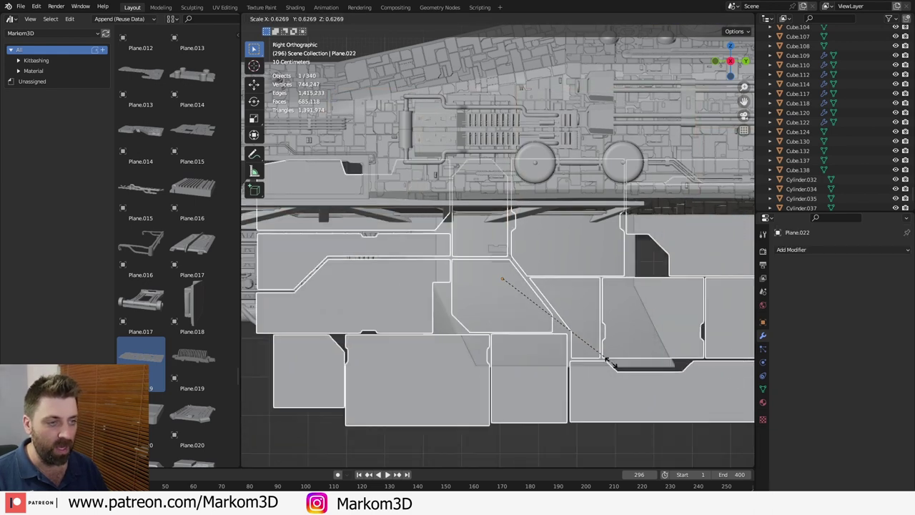
{"action": "left_click", "coordinate": [533, 316]}
{"action": "scroll", "coordinate": [532, 317], "scroll_direction": "up", "scroll_amount": 3}
{"action": "left_click_drag", "start_coordinate": [554, 338], "coordinate": [605, 367]}
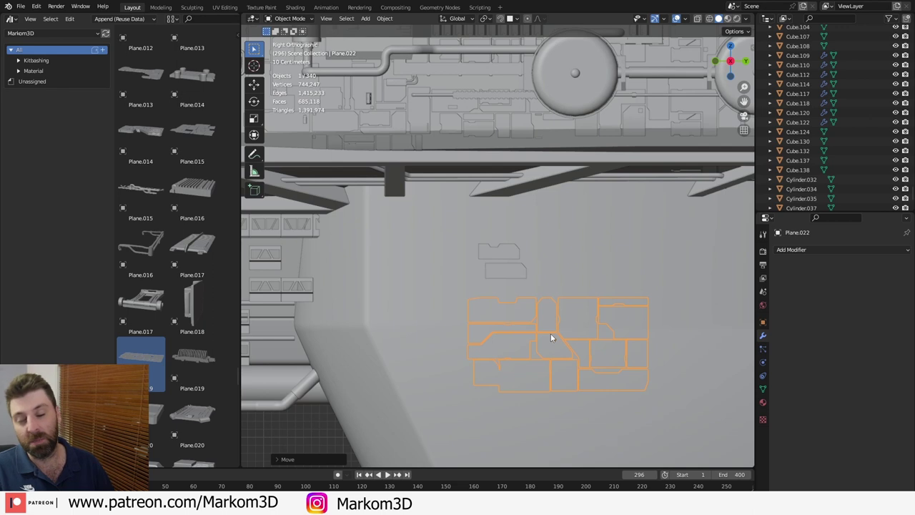
- Move the panel sheet outward along the X axis so that it sits clear of the fin's surface
{"action": "middle_click_drag", "start_coordinate": [564, 362], "coordinate": [590, 350]}
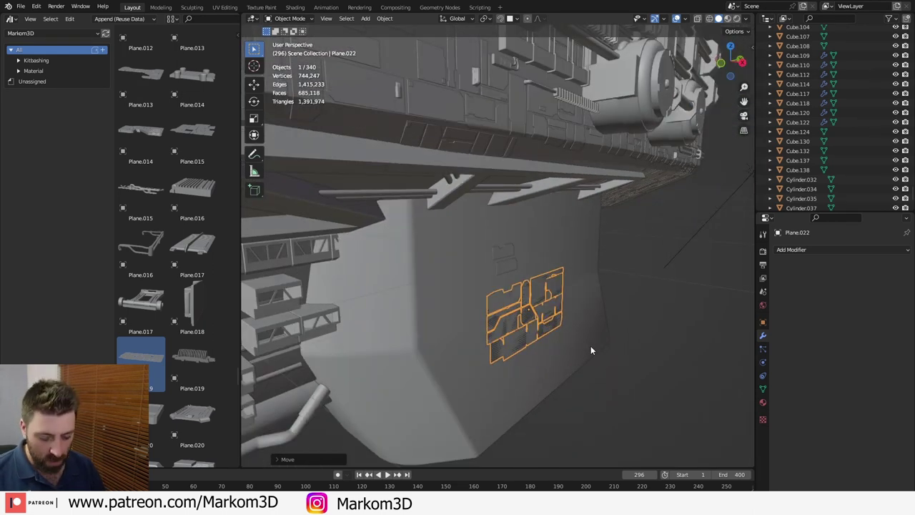
{"action": "key", "text": "g"}
{"action": "key", "text": "y"}
{"action": "key", "text": "x"}
{"action": "left_click", "coordinate": [684, 378]}
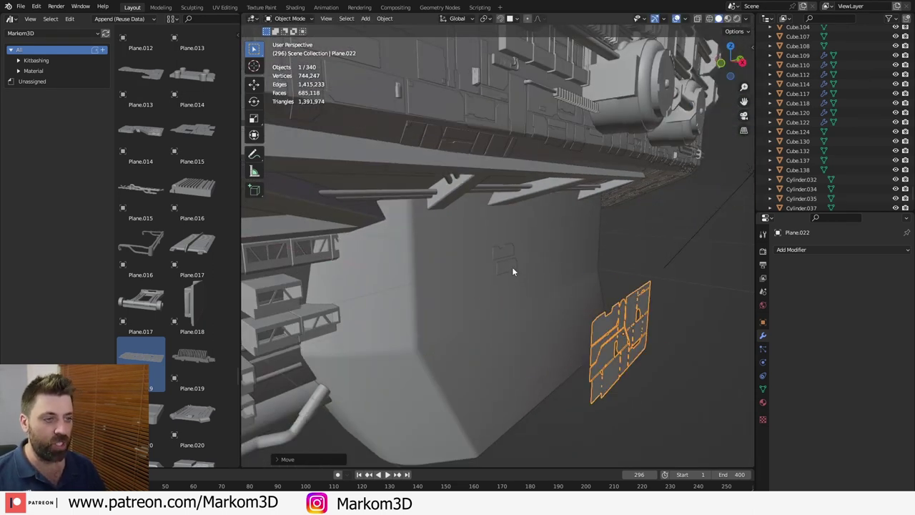
- Join the panel sheet into the small panel object that carries the Shrinkwrap and Solidify modifiers, and apply Shade Auto Smooth
{"action": "left_click", "coordinate": [511, 270], "text": "shift"}
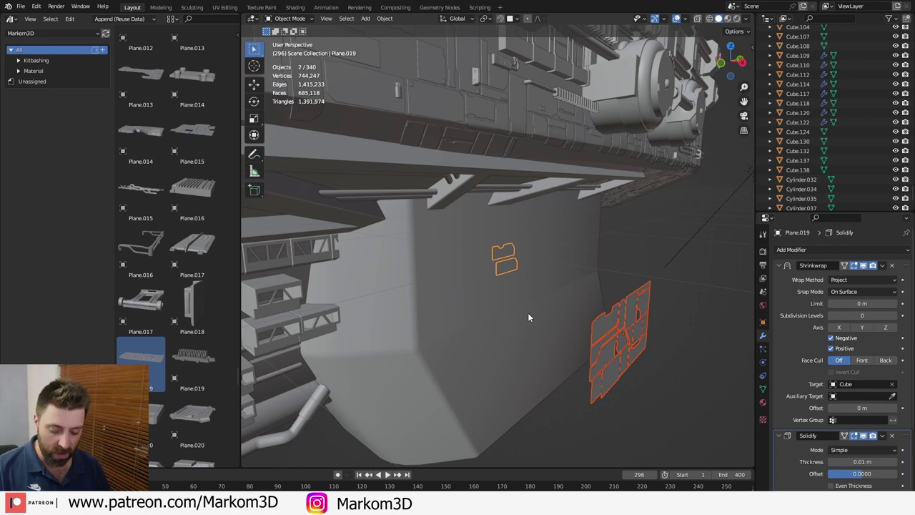
{"action": "key", "text": "ctrl+j"}
{"action": "middle_click_drag", "start_coordinate": [527, 312], "coordinate": [744, 414]}
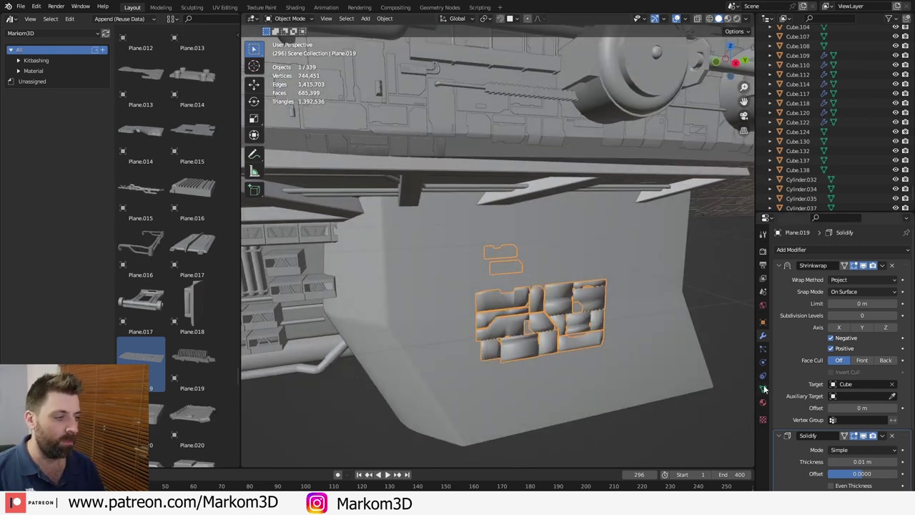
{"action": "key", "text": "KP_Decimal"}
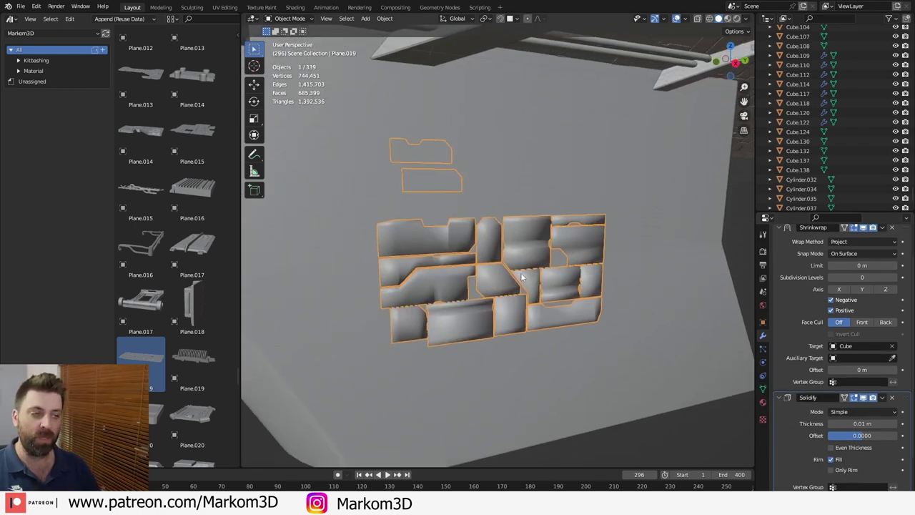
{"action": "right_click", "coordinate": [528, 266]}
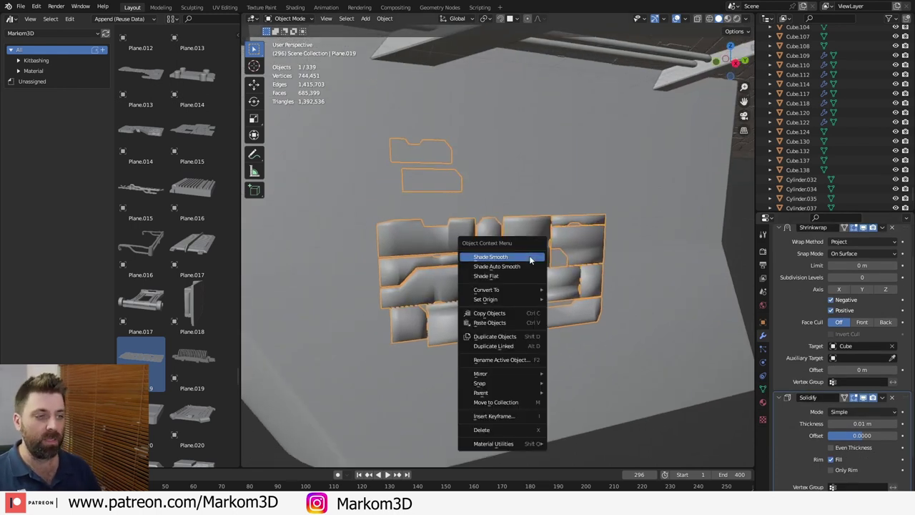
{"action": "left_click", "coordinate": [527, 265]}
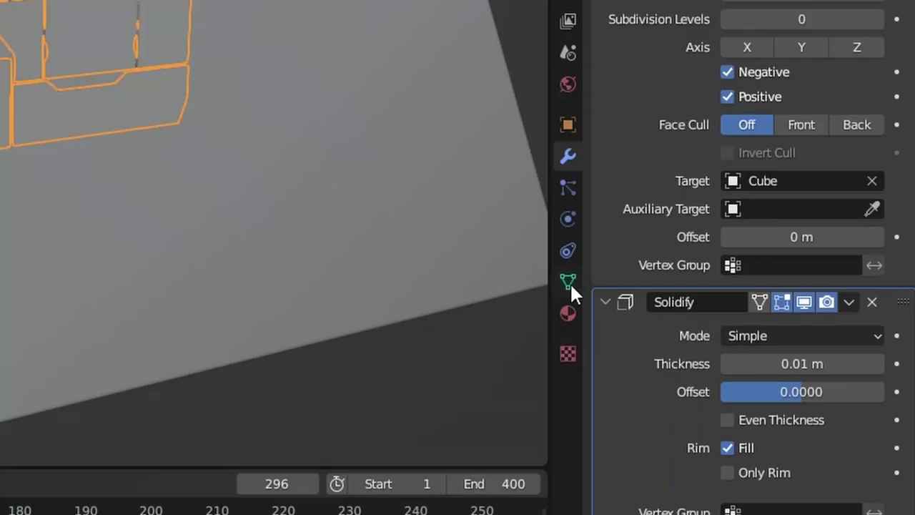
- Clear the custom split normals data from the joined panel object and deselect it
{"action": "left_click", "coordinate": [568, 281]}
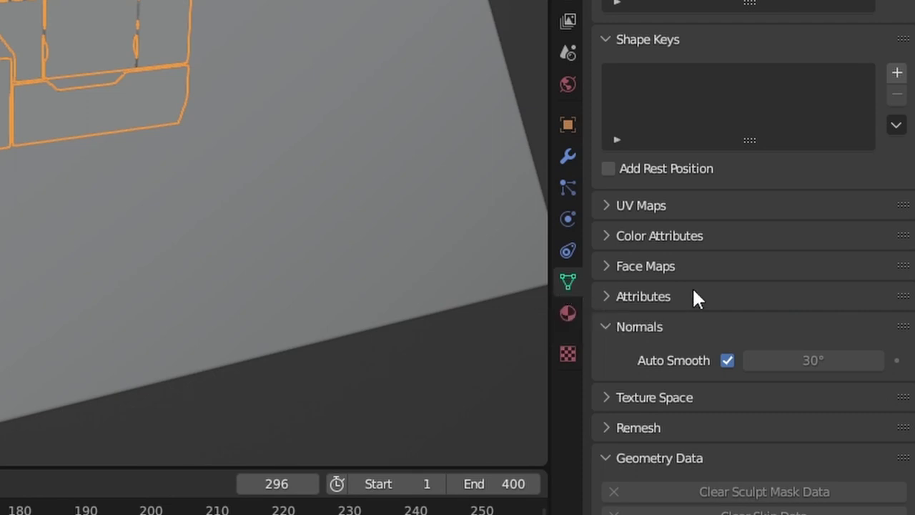
{"action": "scroll", "coordinate": [686, 308], "scroll_direction": "down", "scroll_amount": 5}
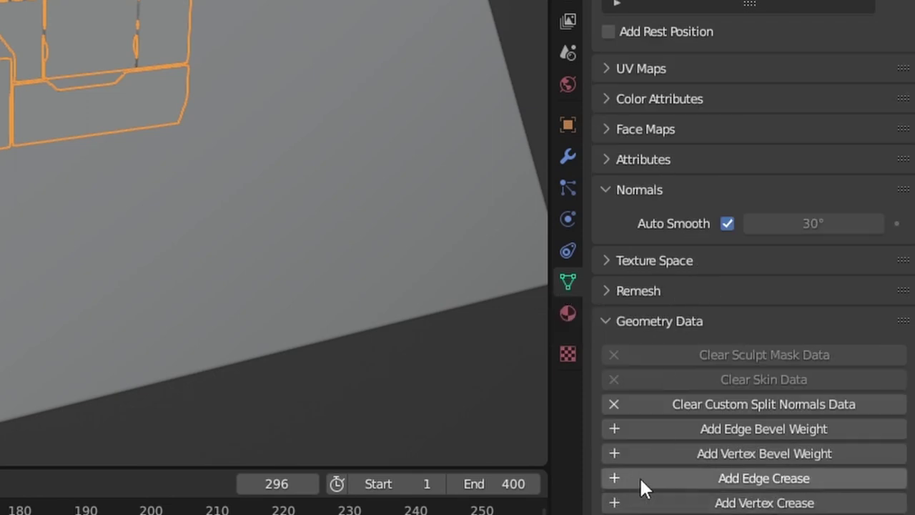
{"action": "left_click", "coordinate": [663, 404]}
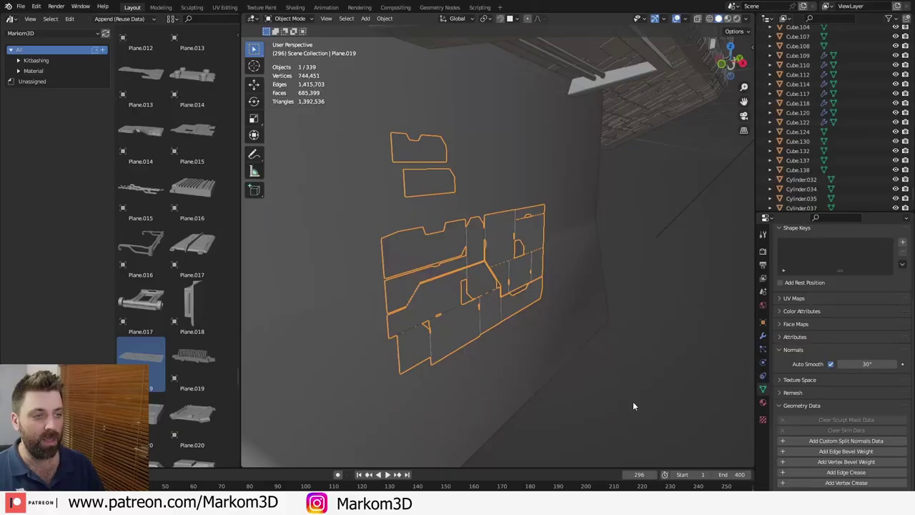
{"action": "key", "text": "alt+a"}
{"action": "middle_click_drag", "start_coordinate": [633, 405], "coordinate": [546, 385]}
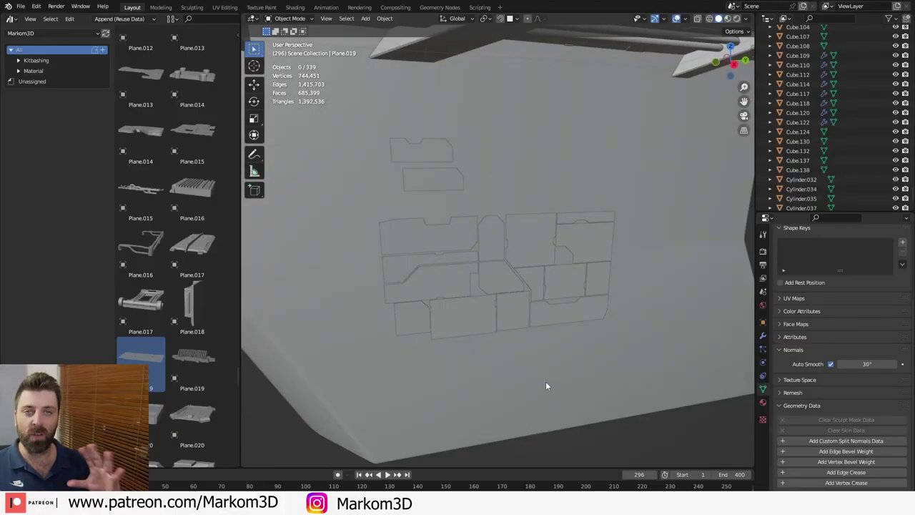
- In right view and Edit Mode, duplicate all the panel geometry and place the copy below and slightly aft of the original sheet
{"action": "left_click", "coordinate": [525, 264]}
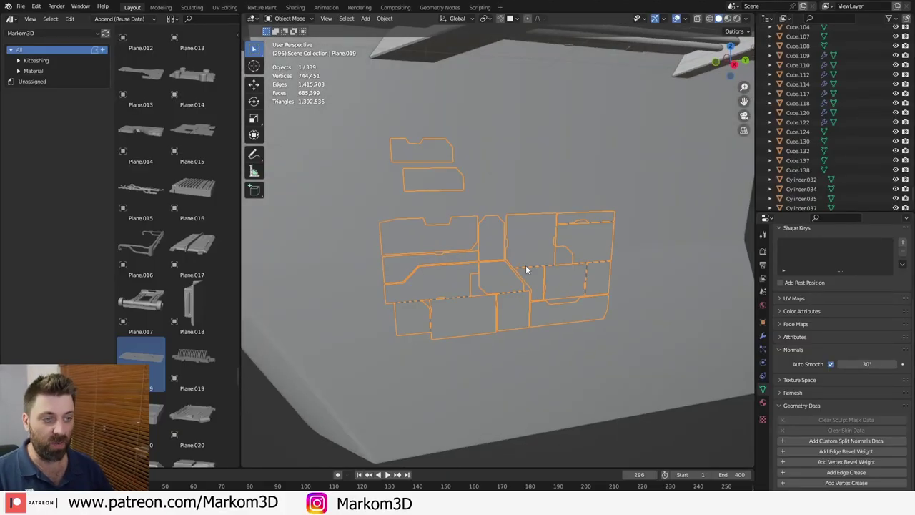
{"action": "key", "text": "Tab"}
{"action": "key", "text": "KP_3"}
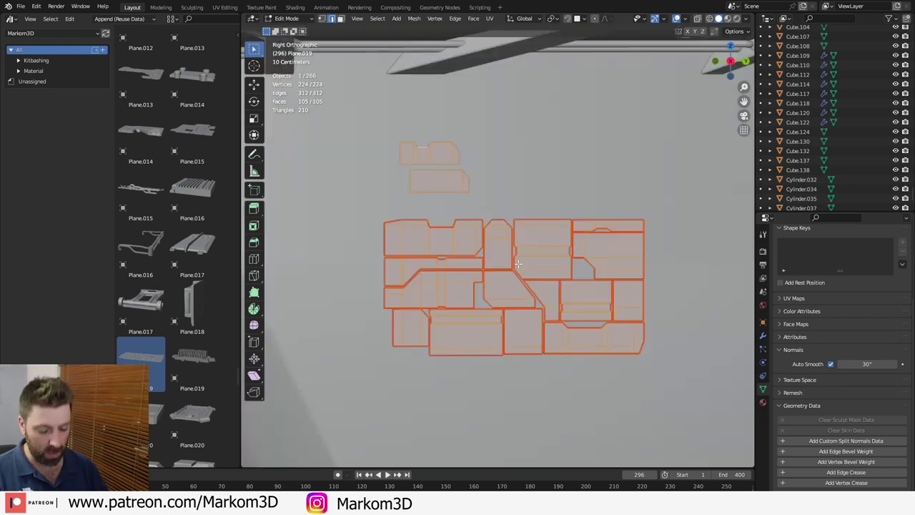
{"action": "scroll", "coordinate": [518, 264], "scroll_direction": "down", "scroll_amount": 3}
{"action": "key", "text": "shift+d"}
{"action": "left_click", "coordinate": [588, 324]}
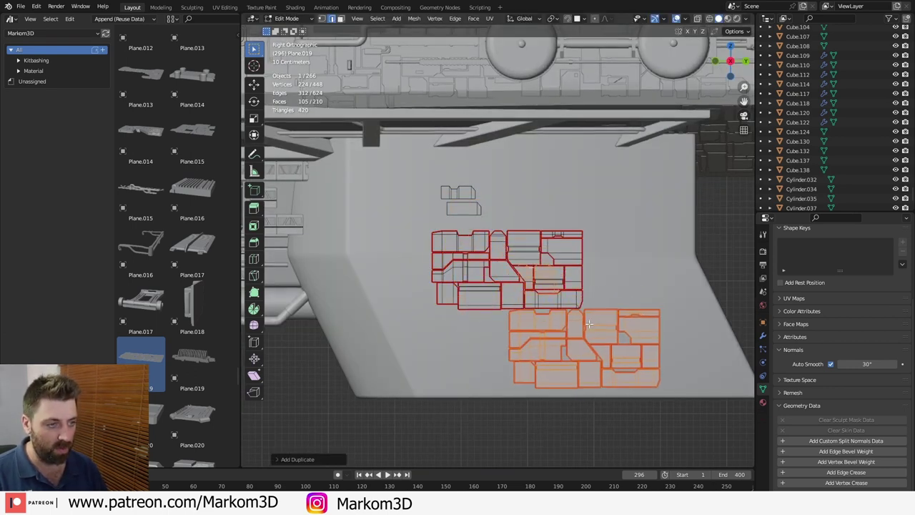
- Duplicate the panel geometry again, rotate the copy 90°, fit it beside the first sheet near the fin's rear edge, and return to Object Mode
{"action": "key", "text": "shift+d"}
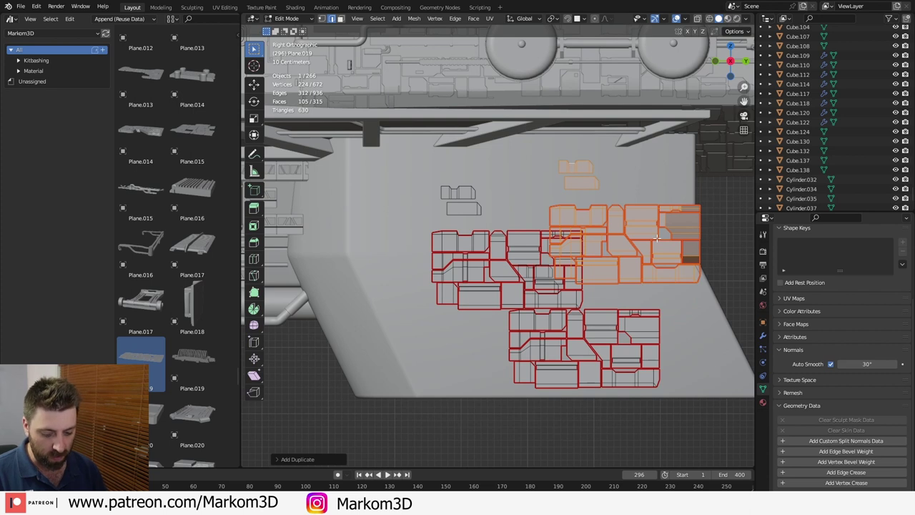
{"action": "type", "text": "r90"}
{"action": "key", "text": "Return"}
{"action": "key", "text": "g"}
{"action": "left_click", "coordinate": [689, 231]}
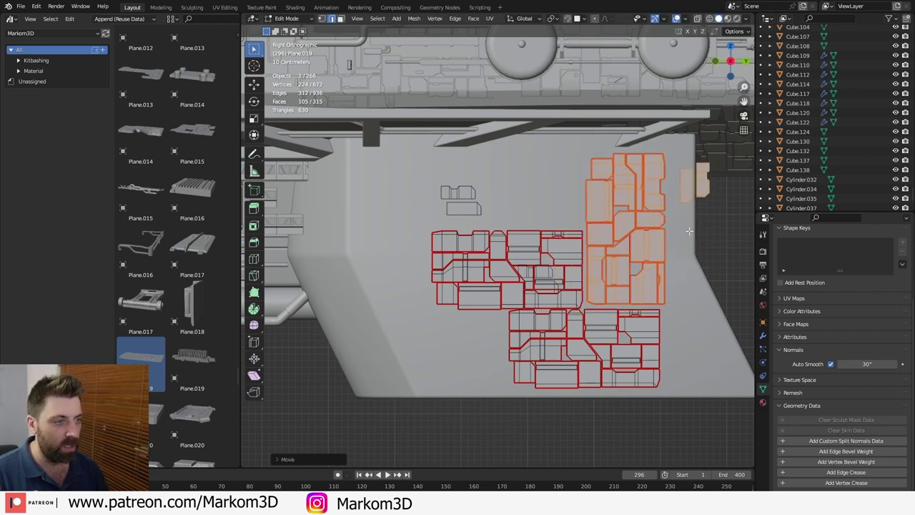
{"action": "scroll", "coordinate": [688, 230], "scroll_direction": "down", "scroll_amount": 2}
{"action": "key", "text": "Tab"}
{"action": "middle_click_drag", "start_coordinate": [688, 230], "coordinate": [636, 286]}
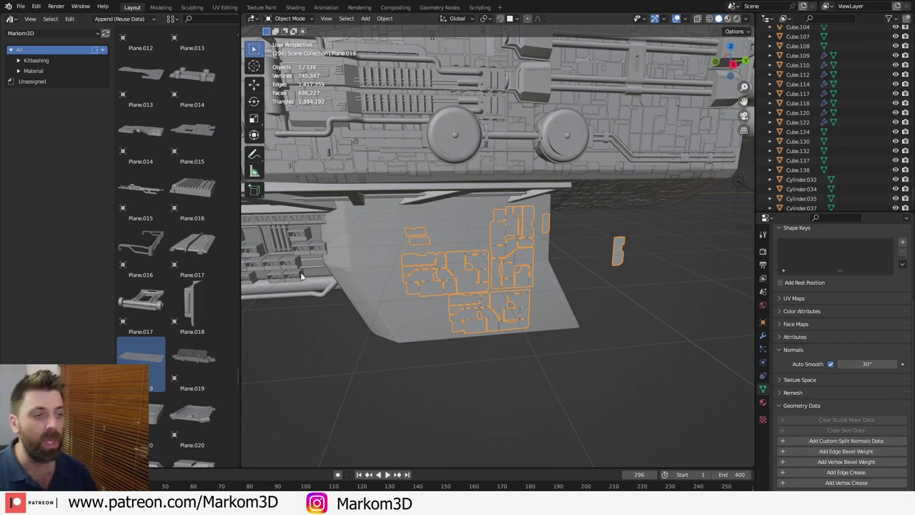
{"action": "middle_click_drag", "start_coordinate": [312, 276], "coordinate": [331, 280]}
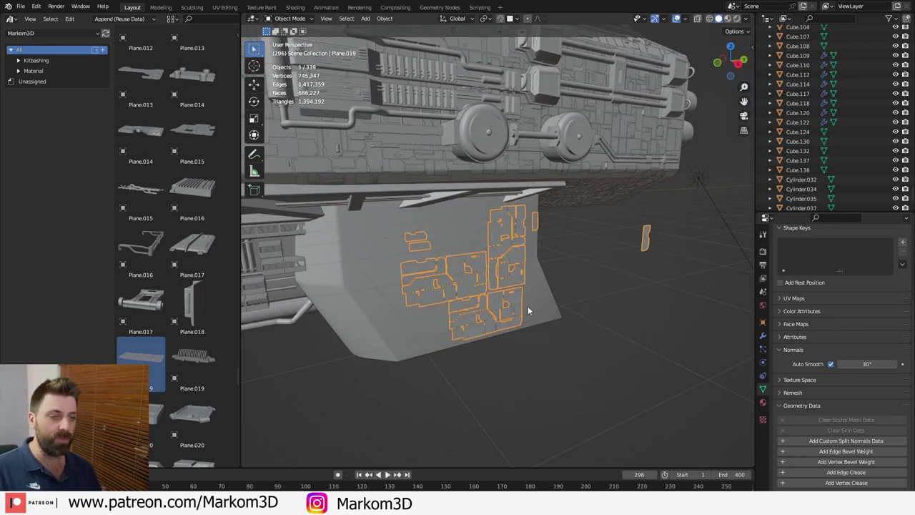
- In Edit Mode with face selection, select the rectangular face of the lower small panel
{"action": "key", "text": "Tab"}
{"action": "middle_click_drag", "start_coordinate": [452, 286], "coordinate": [421, 294]}
{"action": "key", "text": "3"}
{"action": "left_click", "coordinate": [376, 261]}
{"action": "middle_click_drag", "start_coordinate": [400, 257], "coordinate": [509, 391], "text": "shift"}
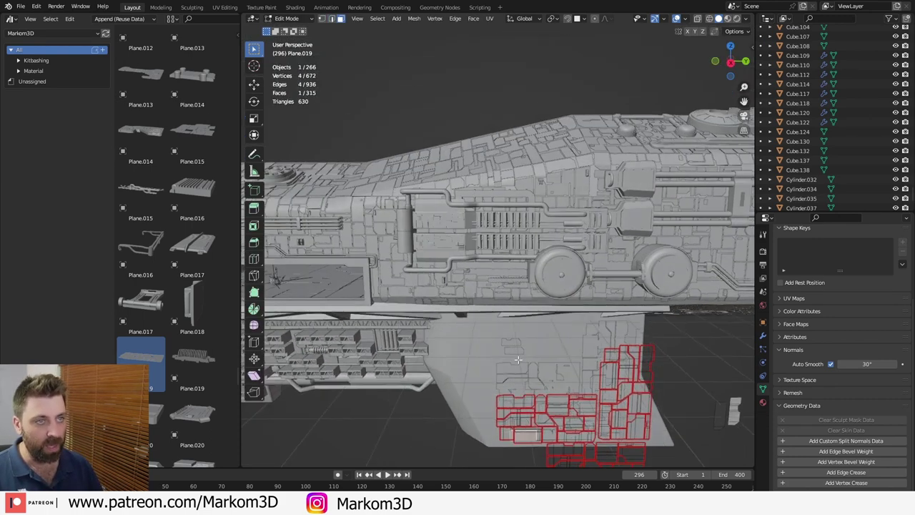
{"action": "middle_click_drag", "start_coordinate": [434, 300], "coordinate": [552, 157]}
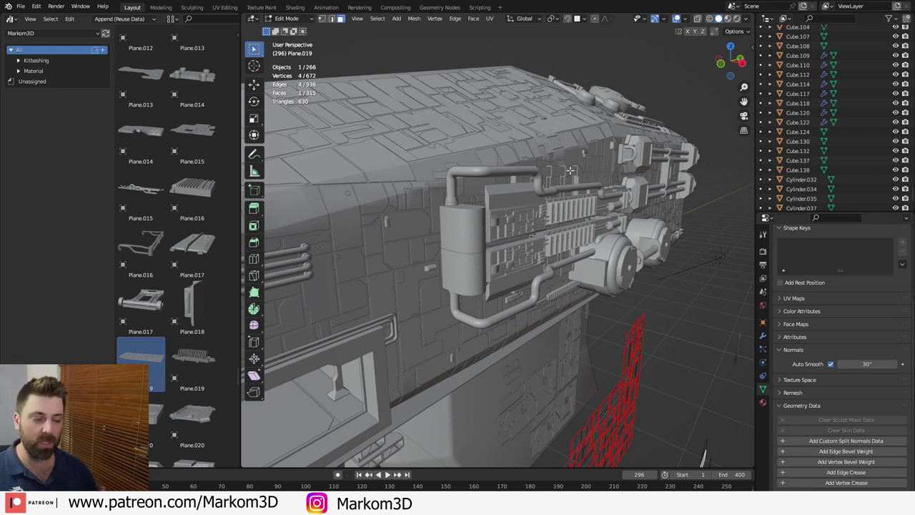
{"action": "middle_click_drag", "start_coordinate": [570, 170], "coordinate": [491, 281]}
{"action": "key", "text": "Tab"}
{"action": "key", "text": "Tab"}
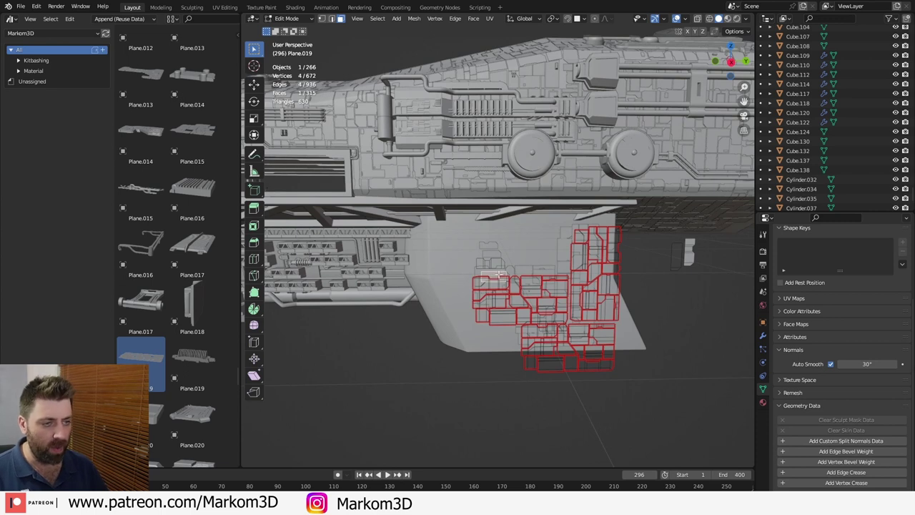
- In right view, duplicate the selected rectangular face and place the copy about 1.7 m forward, across the fin's rounded vertical corner
{"action": "key", "text": "KP_3"}
{"action": "scroll", "coordinate": [498, 274], "scroll_direction": "up", "scroll_amount": 5}
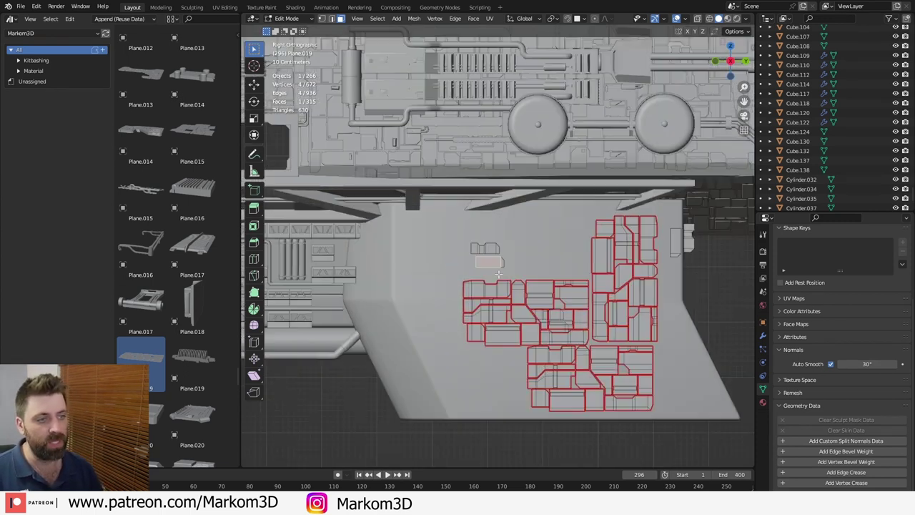
{"action": "key", "text": "shift+d"}
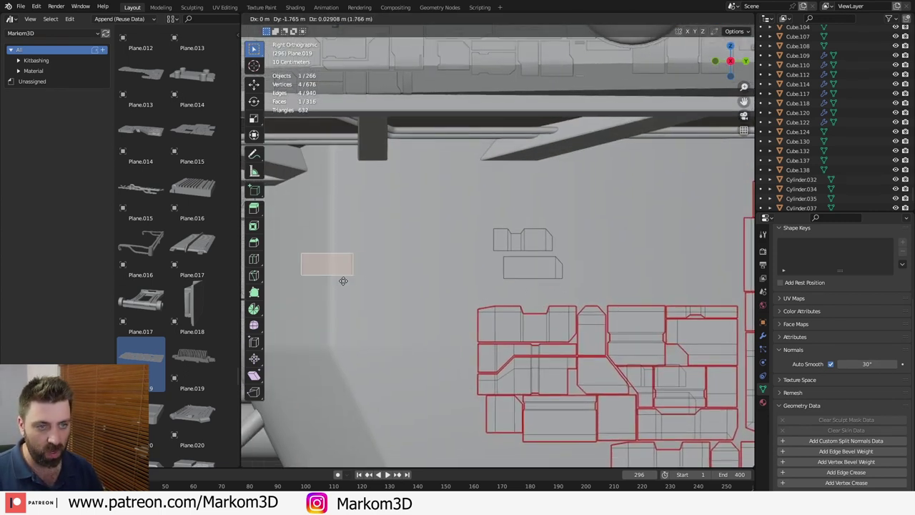
{"action": "left_click", "coordinate": [348, 282]}
{"action": "middle_click_drag", "start_coordinate": [348, 282], "coordinate": [432, 279]}
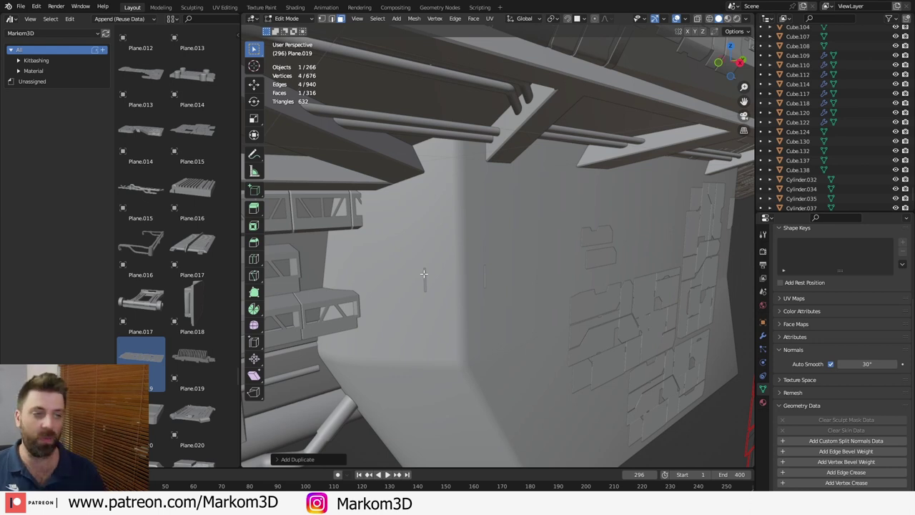
- Switch the right view to wireframe shading around the duplicated face and return to Object Mode
{"action": "key", "text": "KP_3"}
{"action": "scroll", "coordinate": [423, 274], "scroll_direction": "up", "scroll_amount": 5}
{"action": "key", "text": "z"}
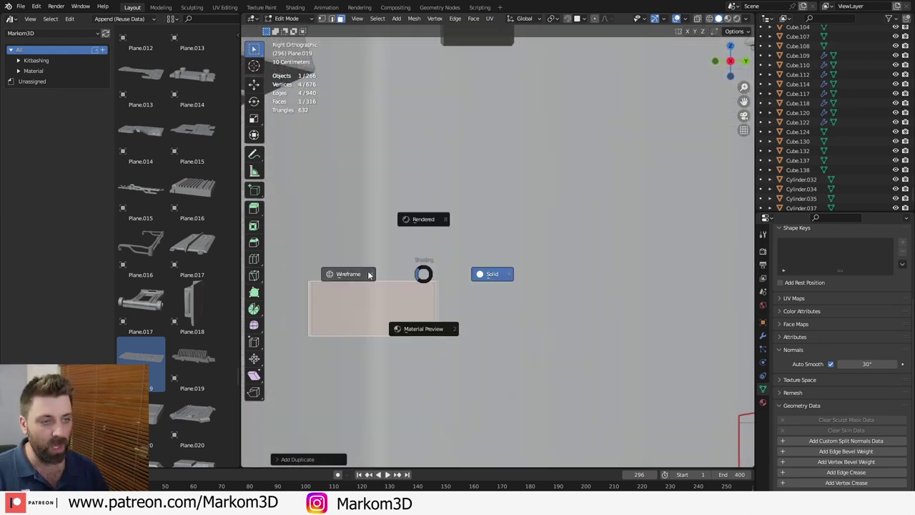
{"action": "left_click", "coordinate": [369, 275]}
{"action": "middle_click_drag", "start_coordinate": [416, 276], "coordinate": [590, 213], "text": "shift"}
{"action": "scroll", "coordinate": [560, 288], "scroll_direction": "up", "scroll_amount": 1}
{"action": "key", "text": "Tab"}
{"action": "scroll", "coordinate": [560, 289], "scroll_direction": "down", "scroll_amount": 5}
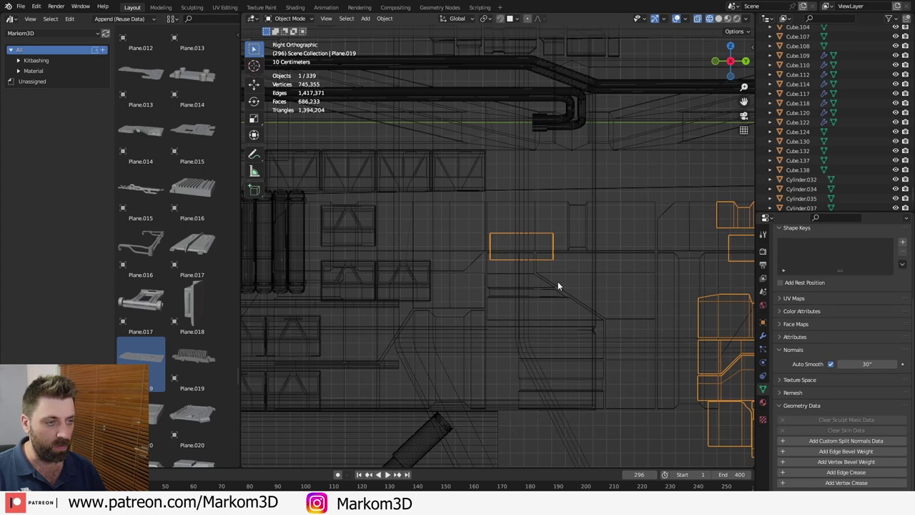
- Delete the object whose wireframe overlaps the duplicated face near the fin's corner
{"action": "left_click", "coordinate": [557, 280]}
{"action": "scroll", "coordinate": [564, 276], "scroll_direction": "down", "scroll_amount": 6}
{"action": "mouse_move", "coordinate": [565, 304]}
{"action": "middle_mouse_down"}
{"action": "mouse_move", "coordinate": [594, 302]}
{"action": "mouse_move", "coordinate": [578, 304]}
{"action": "middle_mouse_up"}
{"action": "key", "text": "Delete"}
{"action": "scroll", "coordinate": [549, 294], "scroll_direction": "up", "scroll_amount": 5}
- Hide every object except the fin body and the panel object by inverting their combined selection
{"action": "left_click", "coordinate": [520, 290]}
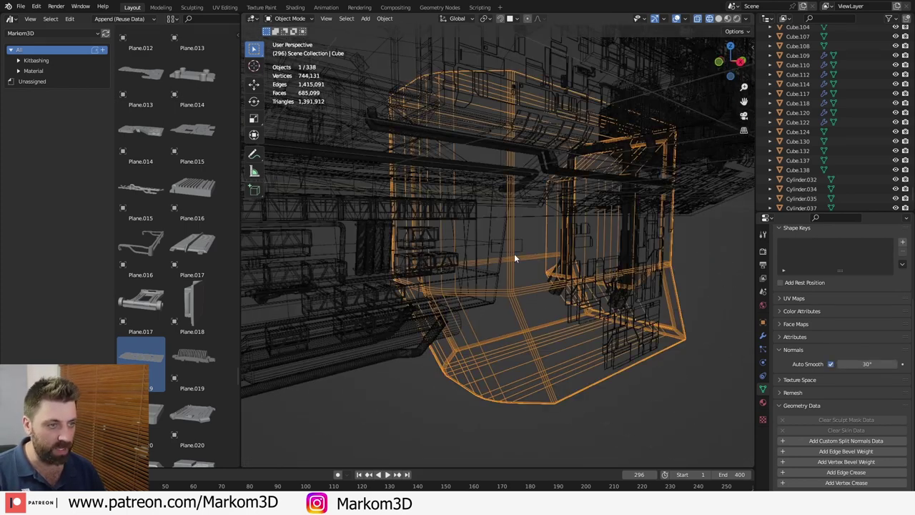
{"action": "scroll", "coordinate": [524, 293], "scroll_direction": "up", "scroll_amount": 2}
{"action": "scroll", "coordinate": [519, 293], "scroll_direction": "up", "scroll_amount": 3}
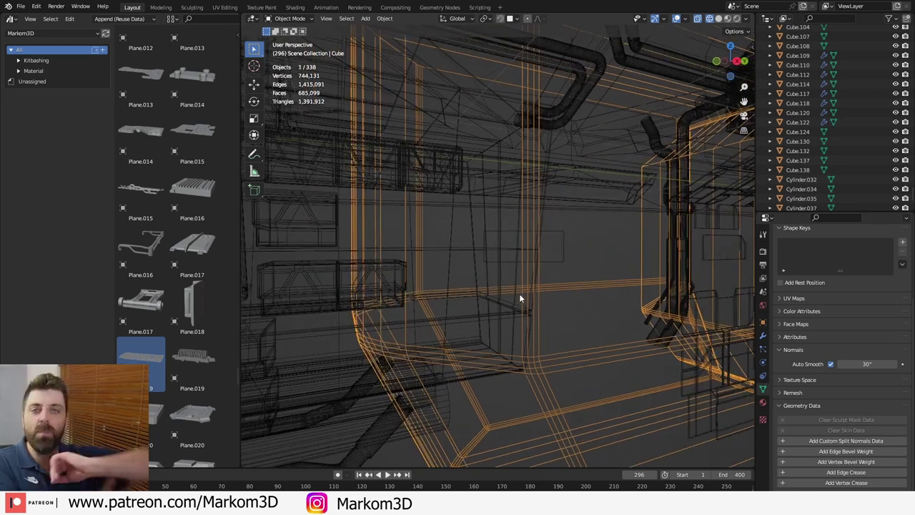
{"action": "left_click", "coordinate": [557, 264], "text": "shift"}
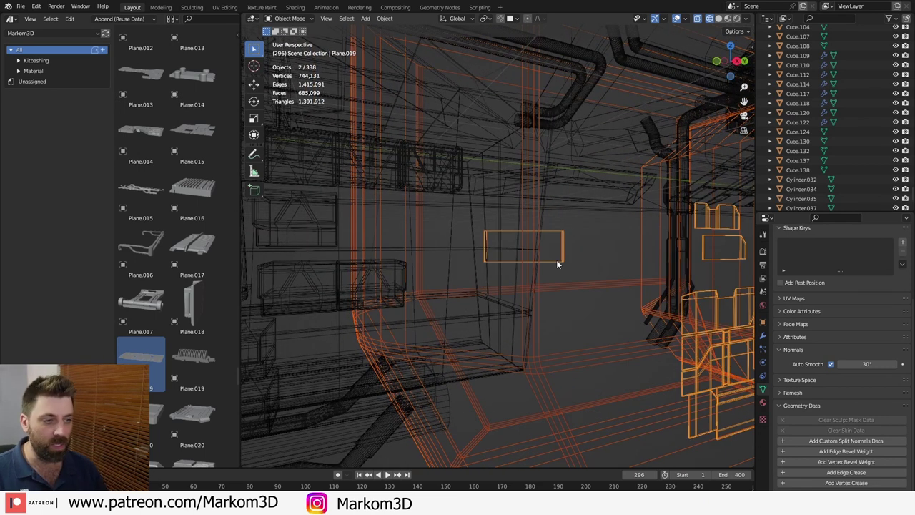
{"action": "key", "text": "ctrl+i"}
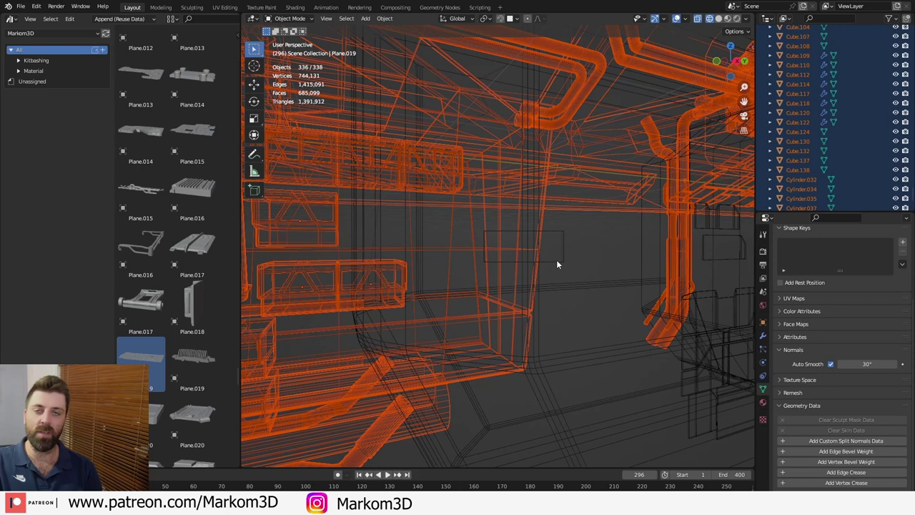
{"action": "key", "text": "h"}
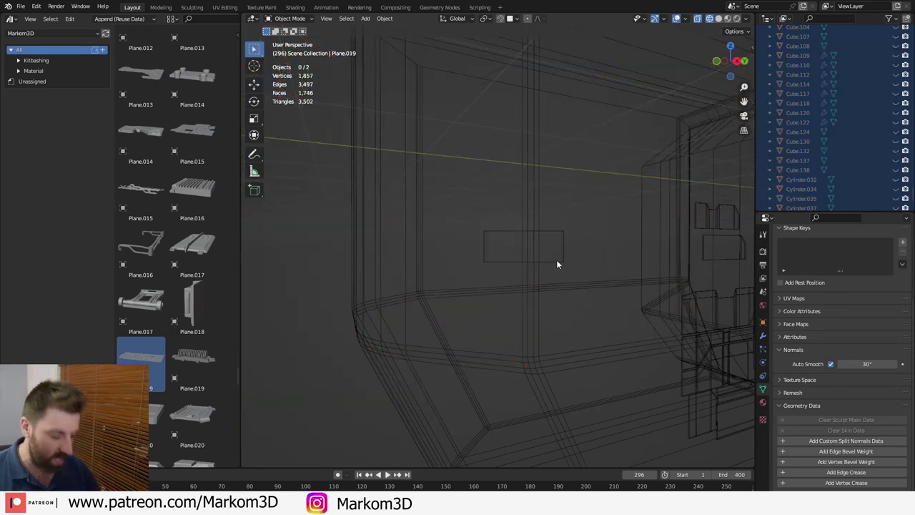
- In right view, add a vertical loop cut to the duplicated rectangular face, aligned with the first edge of the fin's rounded corner
{"action": "key", "text": "KP_3"}
{"action": "left_click", "coordinate": [559, 264]}
{"action": "scroll", "coordinate": [562, 268], "scroll_direction": "up", "scroll_amount": 3}
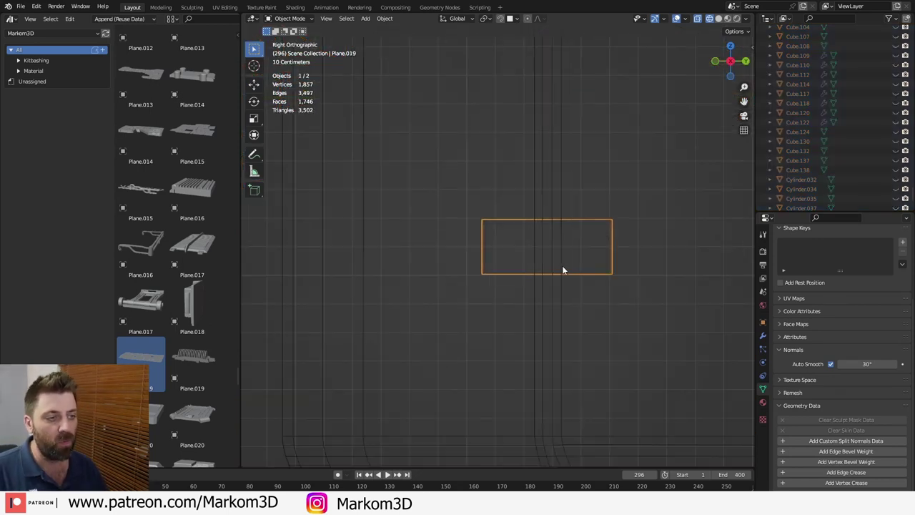
{"action": "scroll", "coordinate": [563, 270], "scroll_direction": "up", "scroll_amount": 2}
{"action": "key", "text": "Tab"}
{"action": "scroll", "coordinate": [554, 283], "scroll_direction": "up", "scroll_amount": 4}
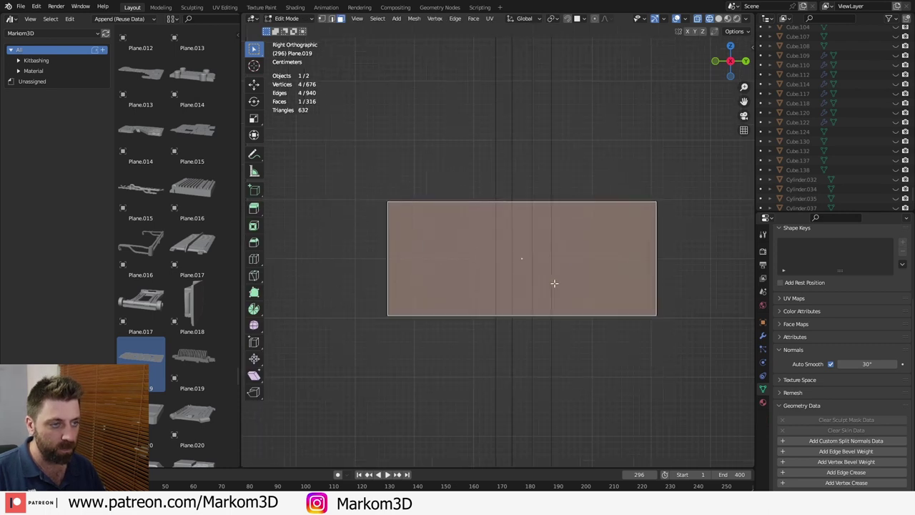
{"action": "scroll", "coordinate": [554, 283], "scroll_direction": "up", "scroll_amount": 1}
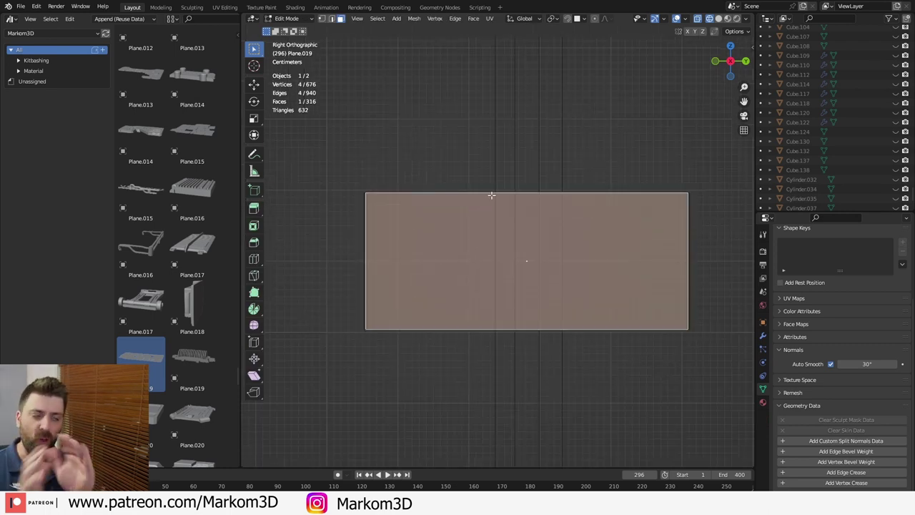
{"action": "key", "text": "ctrl+r"}
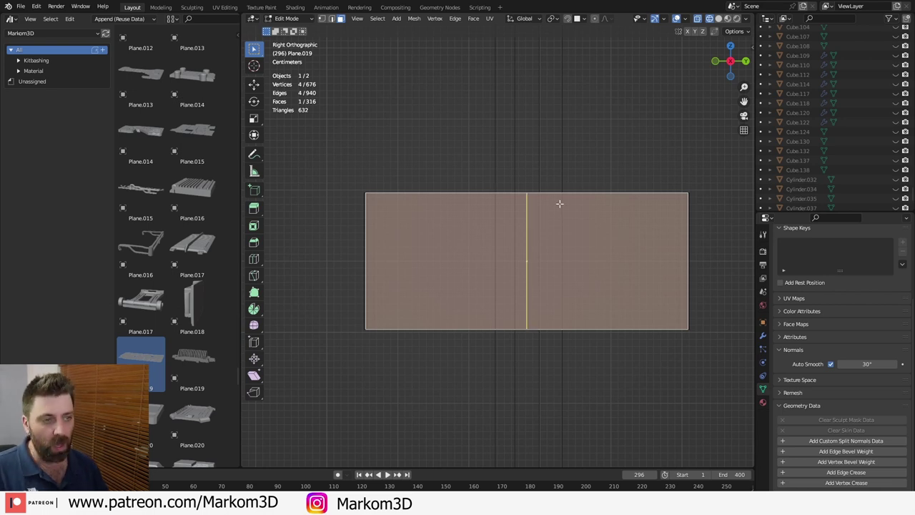
{"action": "left_click", "coordinate": [540, 206]}
{"action": "left_click", "coordinate": [529, 197]}
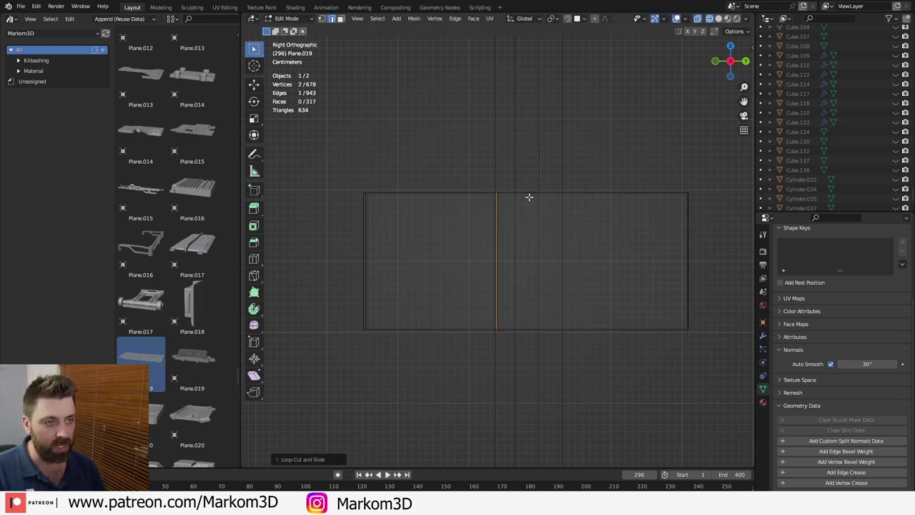
- Inspect the bent panel in solid shading, then add a second vertical loop cut in right-view wireframe at the corner's far edge
{"action": "key", "text": "shift+z"}
{"action": "middle_click_drag", "start_coordinate": [513, 295], "coordinate": [546, 311]}
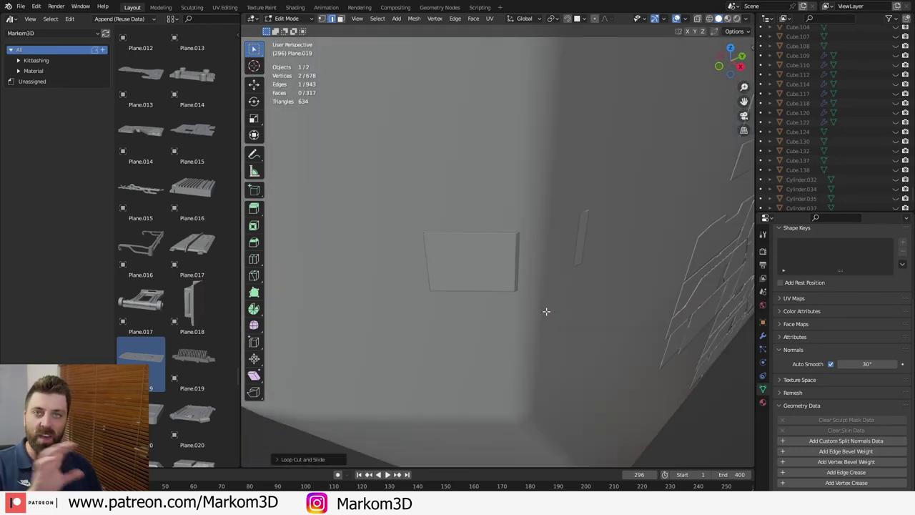
{"action": "key", "text": "KP_3"}
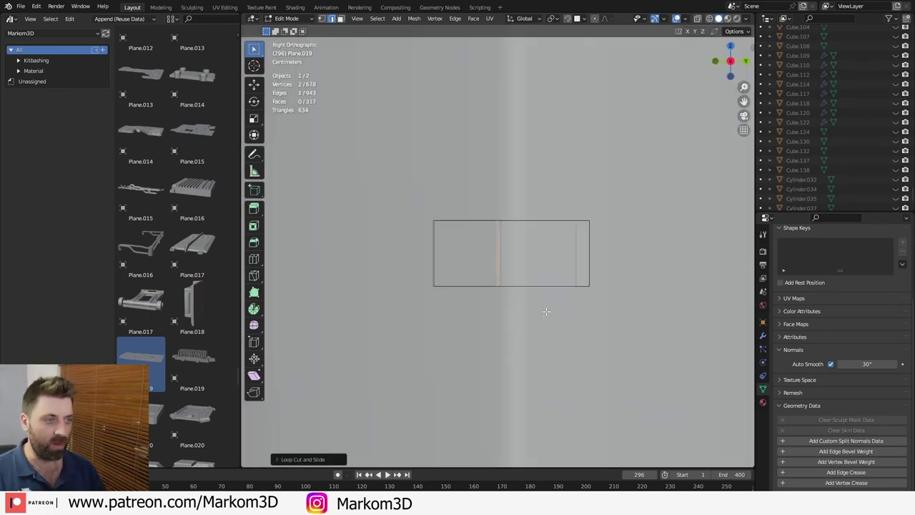
{"action": "scroll", "coordinate": [546, 311], "scroll_direction": "up", "scroll_amount": 2}
{"action": "key", "text": "shift+z"}
{"action": "scroll", "coordinate": [486, 302], "scroll_direction": "up", "scroll_amount": 3}
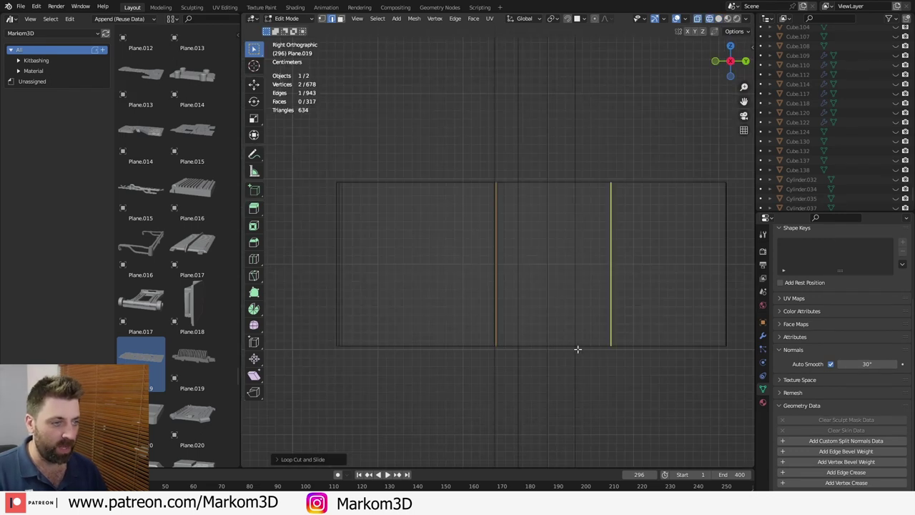
{"action": "left_click", "coordinate": [577, 348]}
{"action": "left_click", "coordinate": [542, 347]}
- Add two more vertical loop cuts between the existing ones, matching the intermediate edges of the fin's rounded corner
{"action": "key", "text": "ctrl+r"}
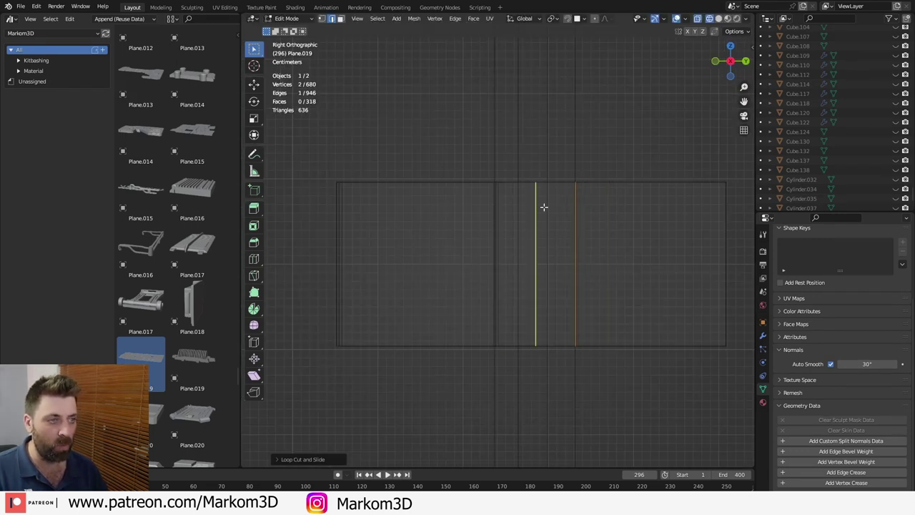
{"action": "key", "text": "ctrl+r"}
{"action": "left_click", "coordinate": [556, 200]}
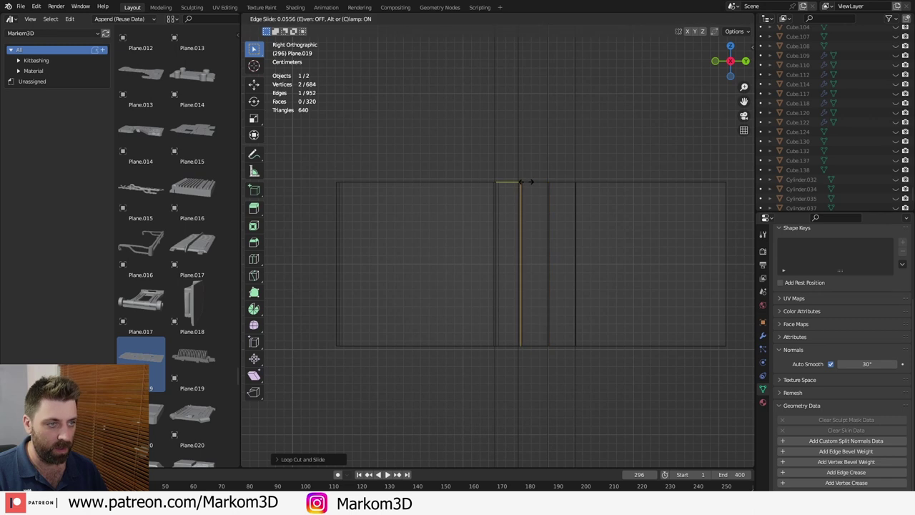
{"action": "left_click", "coordinate": [525, 214]}
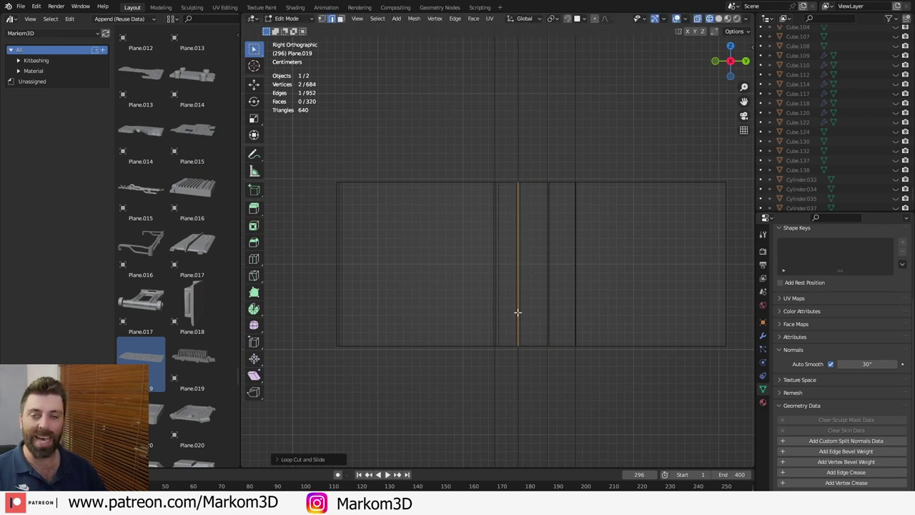
- Return to solid shading and Object Mode, and select the panel object to check its wrap around the fin's corner
{"action": "key", "text": "z"}
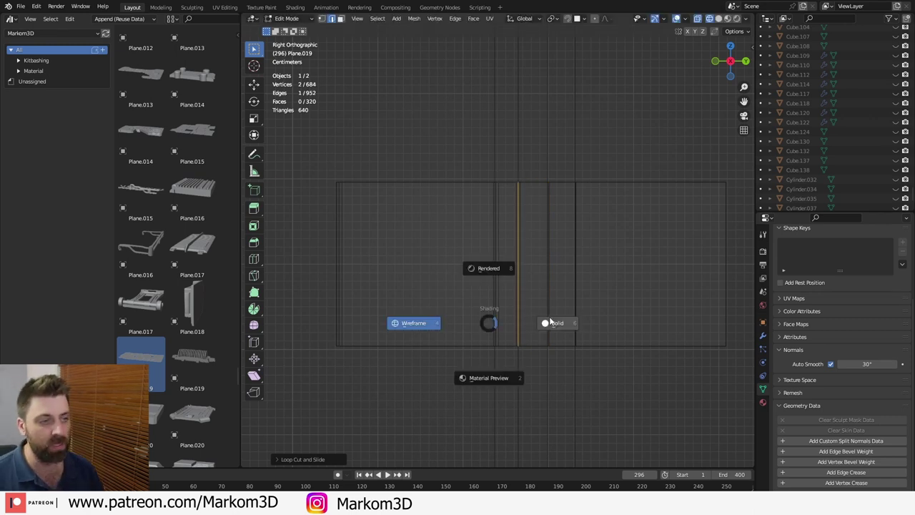
{"action": "left_click", "coordinate": [544, 321]}
{"action": "scroll", "coordinate": [493, 321], "scroll_direction": "down", "scroll_amount": 3}
{"action": "key", "text": "Tab"}
{"action": "middle_click_drag", "start_coordinate": [494, 321], "coordinate": [611, 390]}
{"action": "scroll", "coordinate": [562, 362], "scroll_direction": "down", "scroll_amount": 5}
{"action": "left_click", "coordinate": [611, 390]}
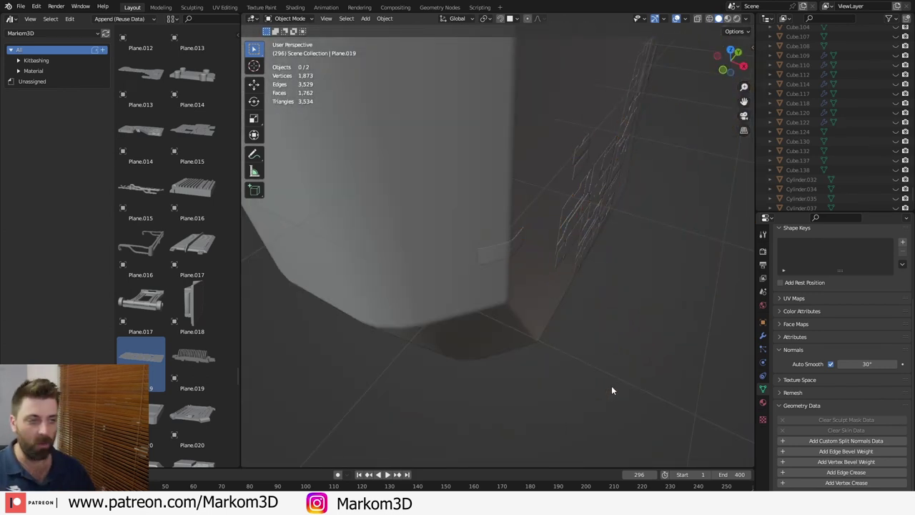
{"action": "middle_click_drag", "start_coordinate": [528, 274], "coordinate": [498, 259]}
{"action": "left_click", "coordinate": [498, 259]}
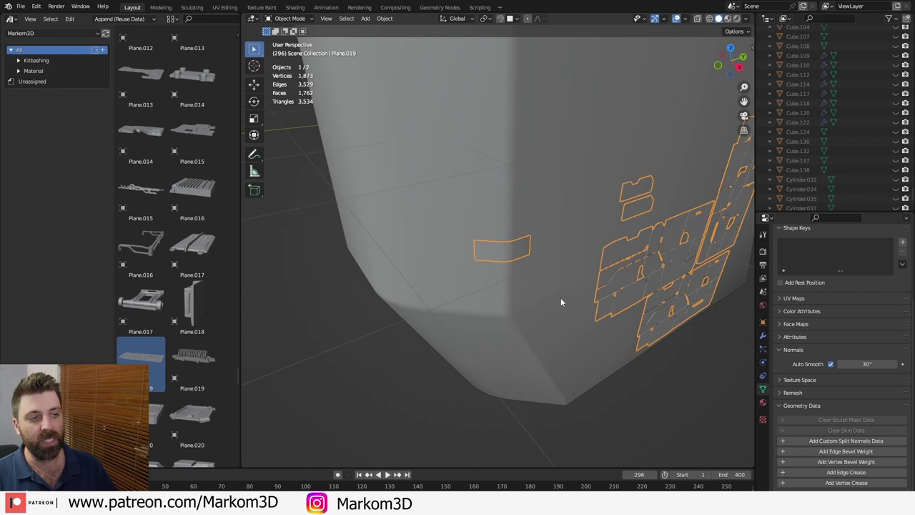
{"action": "scroll", "coordinate": [565, 293], "scroll_direction": "down", "scroll_amount": 3}
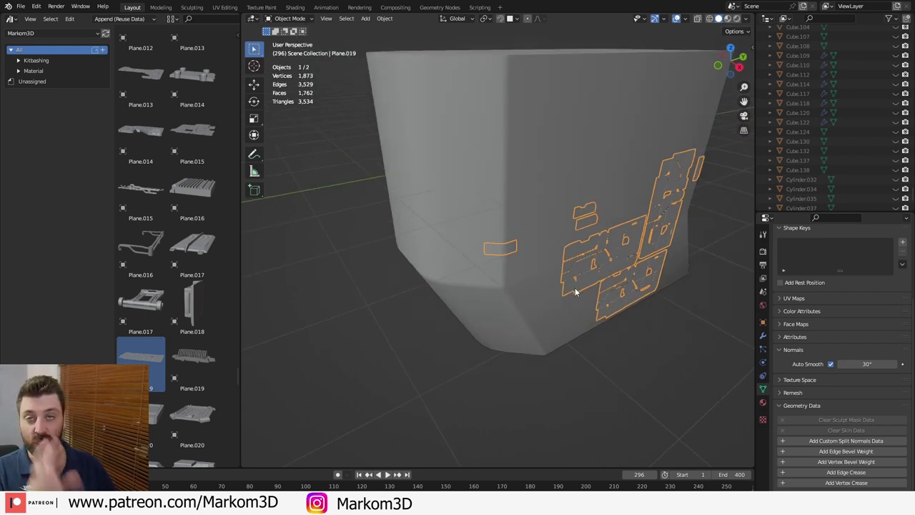
- Try the Nearest Surface Point wrap method on the panel object's Shrinkwrap modifier and inspect the corner panel
{"action": "left_click", "coordinate": [763, 335]}
{"action": "scroll", "coordinate": [870, 319], "scroll_direction": "up", "scroll_amount": 3}
{"action": "left_click", "coordinate": [876, 279]}
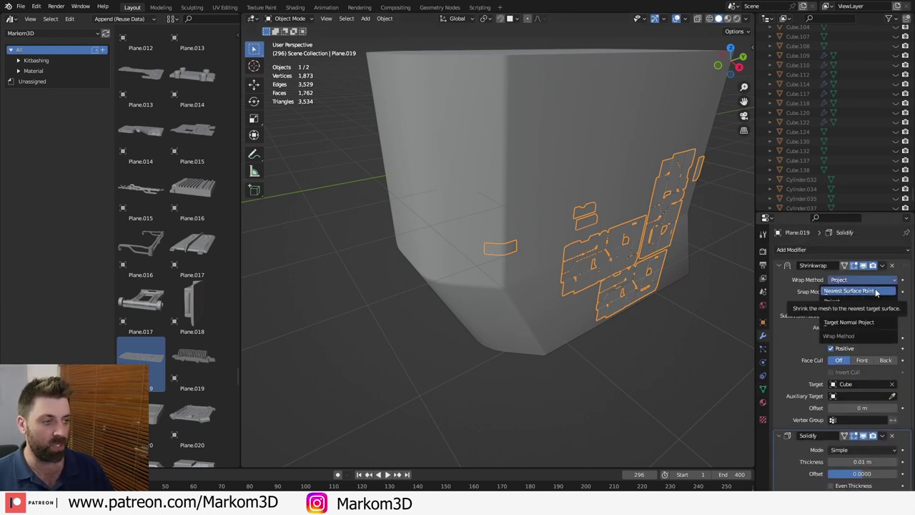
{"action": "left_click", "coordinate": [875, 291]}
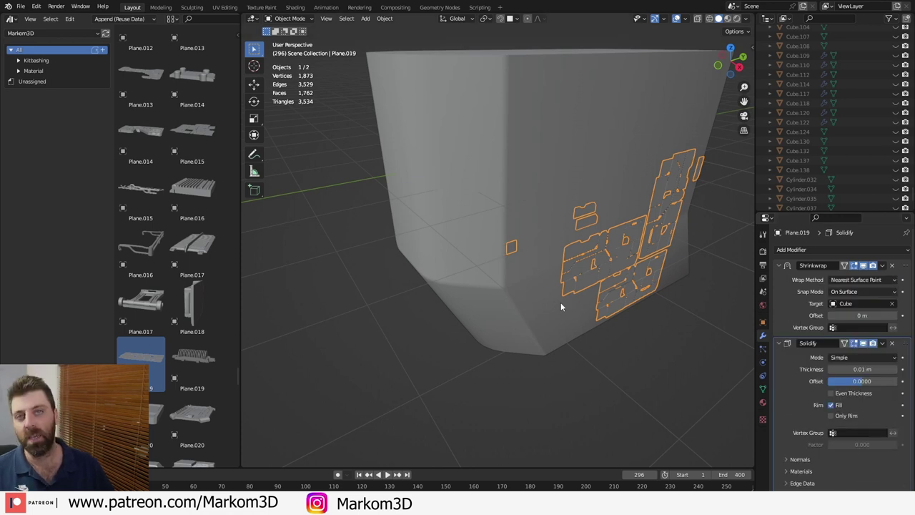
{"action": "scroll", "coordinate": [472, 254], "scroll_direction": "up", "scroll_amount": 3}
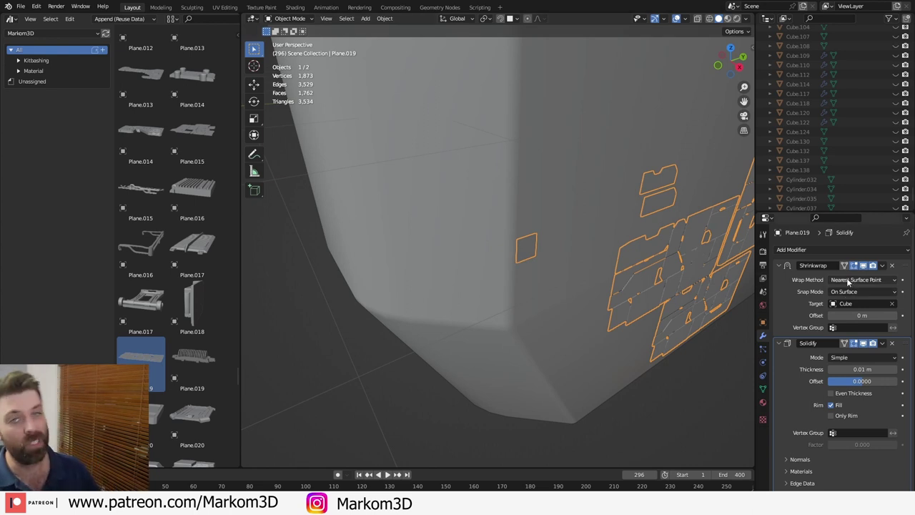
- Set the panel object's Shrinkwrap wrap method back to Project
{"action": "left_click", "coordinate": [848, 282]}
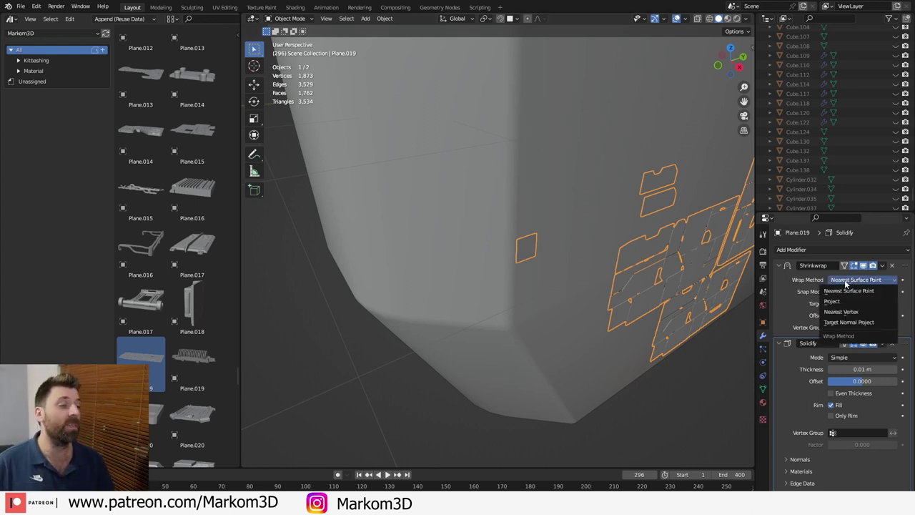
{"action": "left_click", "coordinate": [847, 306]}
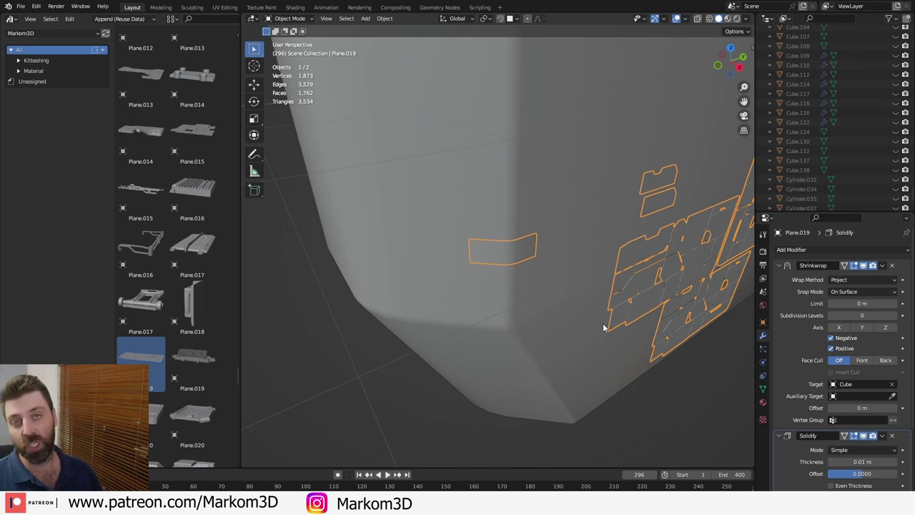
{"action": "scroll", "coordinate": [603, 328], "scroll_direction": "down", "scroll_amount": 1}
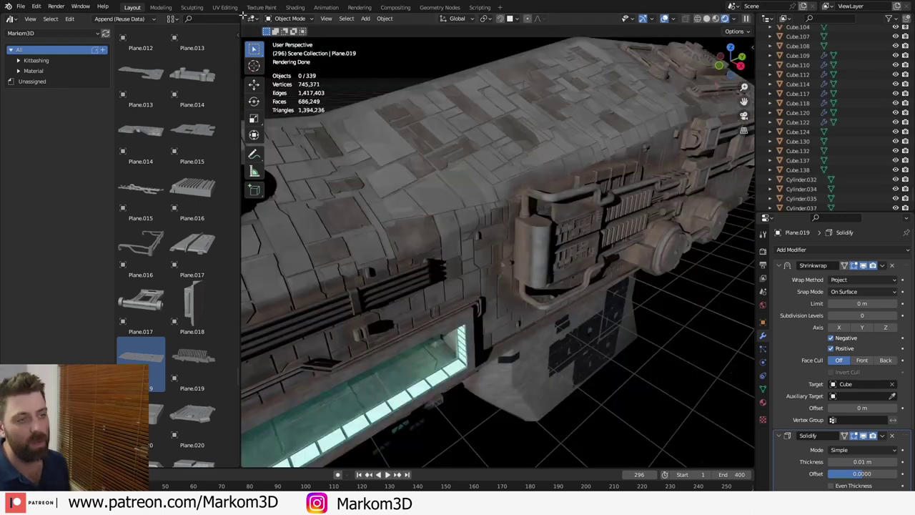